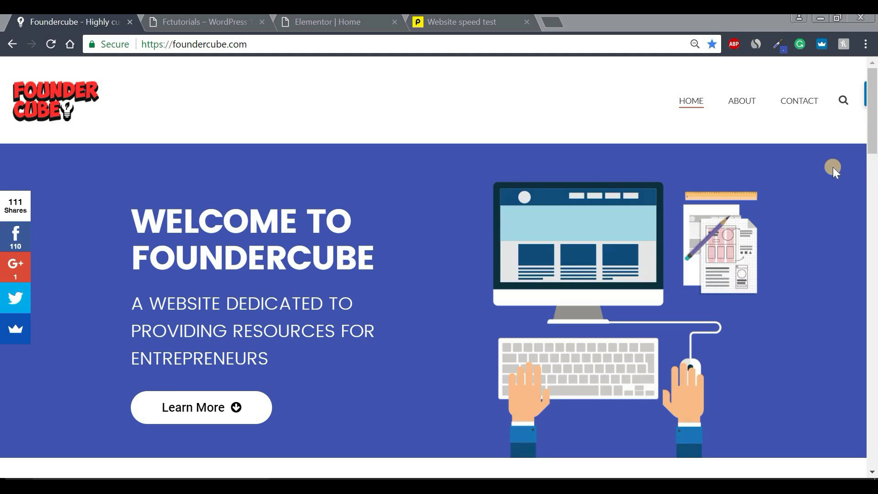
Browse the finished coffee-shop site and its Elementor home editor, then view the Pingdom speed results.
click(185, 22)
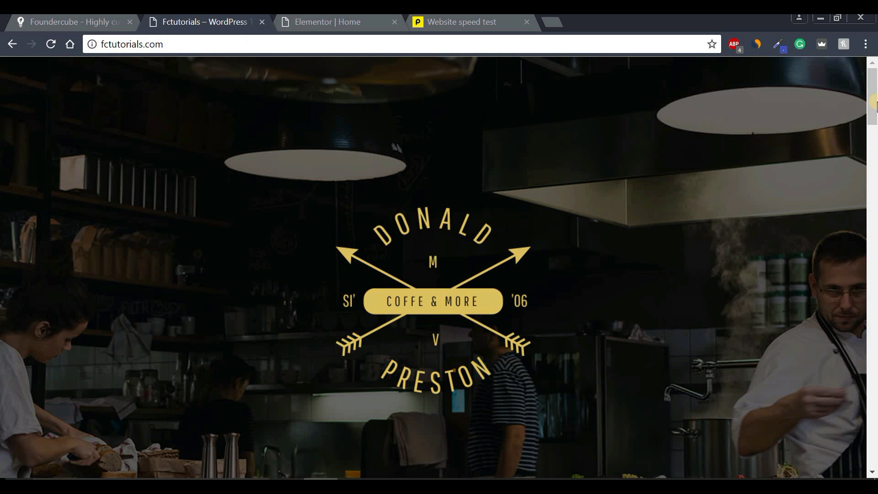
drag(874, 98, 873, 443)
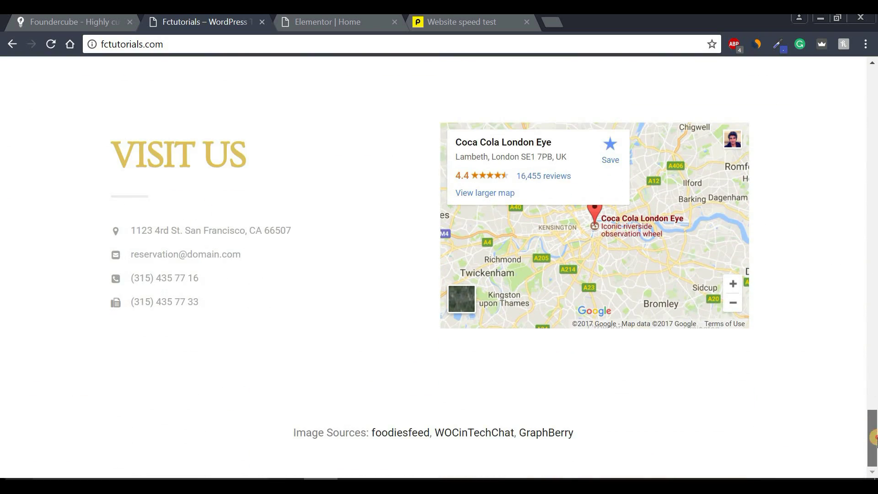
click(353, 23)
drag(552, 408, 550, 63)
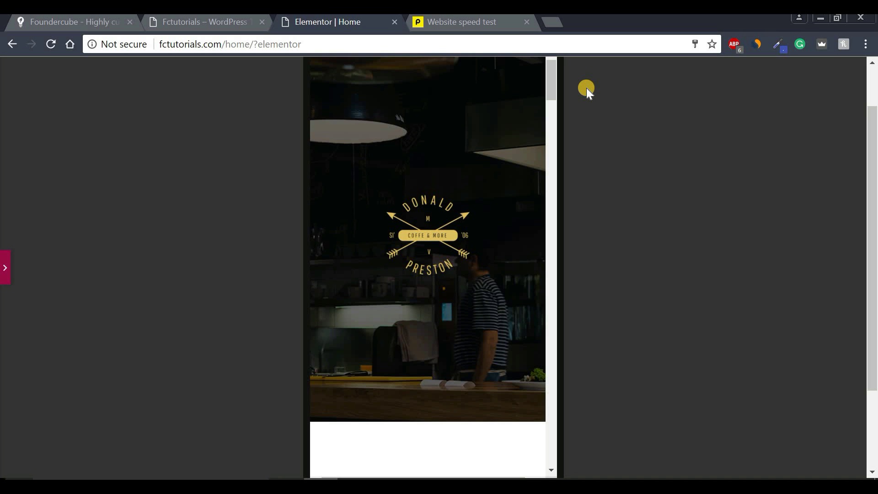
click(502, 24)
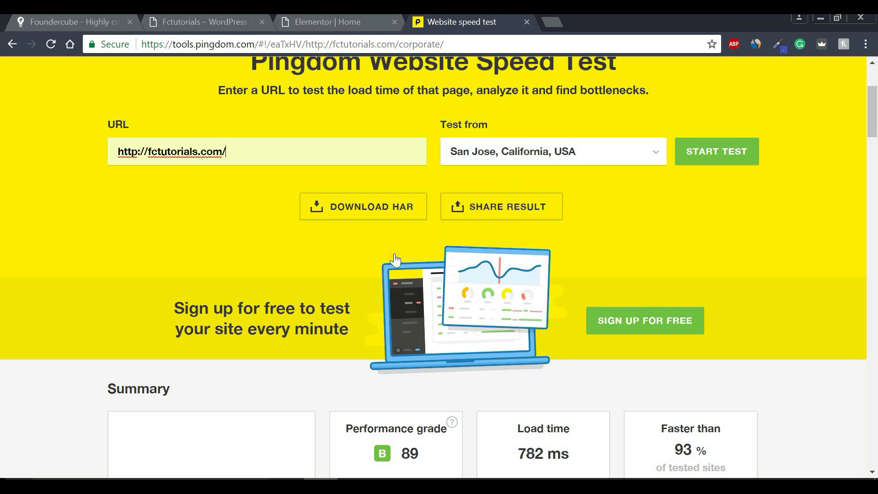
Highlight the tested fctutorials.com address in the Pingdom results, then clear the highlight.
drag(261, 151, 127, 152)
click(242, 149)
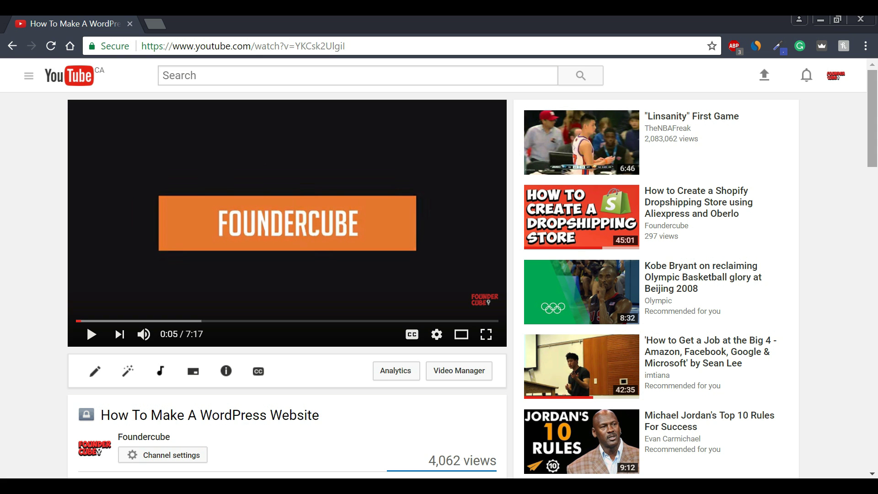
Open the foundercube.com resource link from the YouTube video's description.
scroll(287, 274, down, 7)
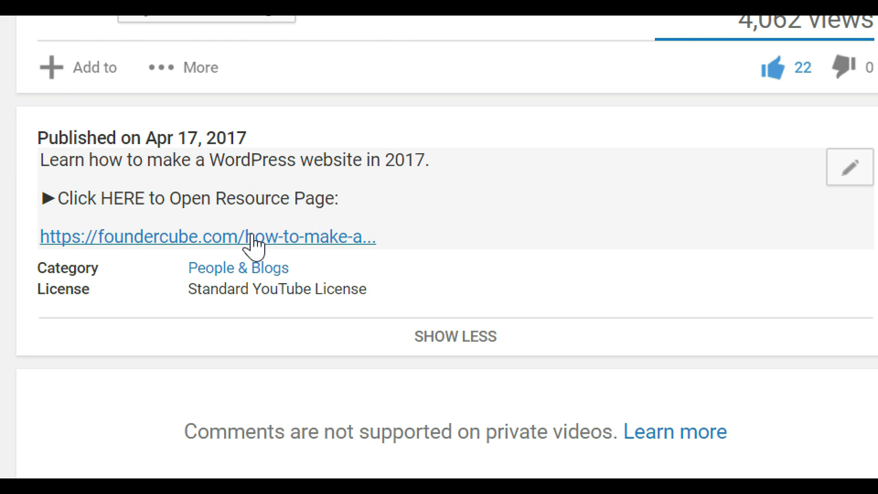
click(251, 236)
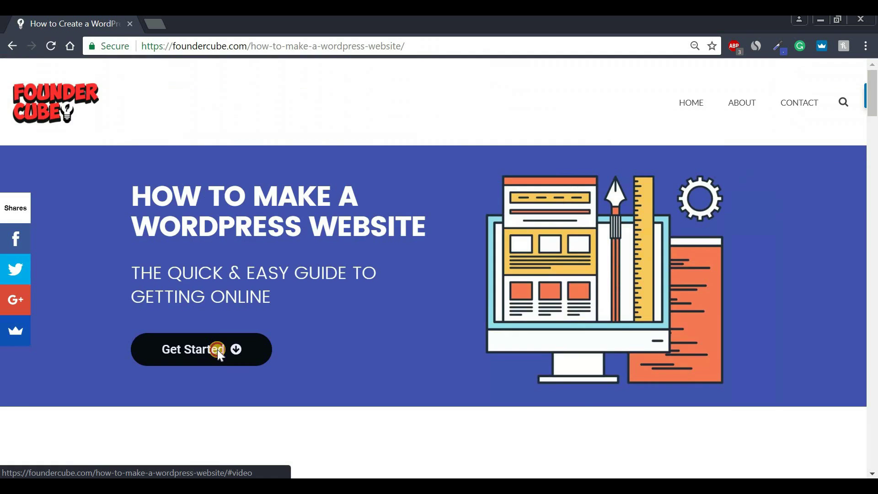
Jump to the guide's video section, highlight its heading, and scroll down to Step 1 - Get Domain Name.
click(219, 354)
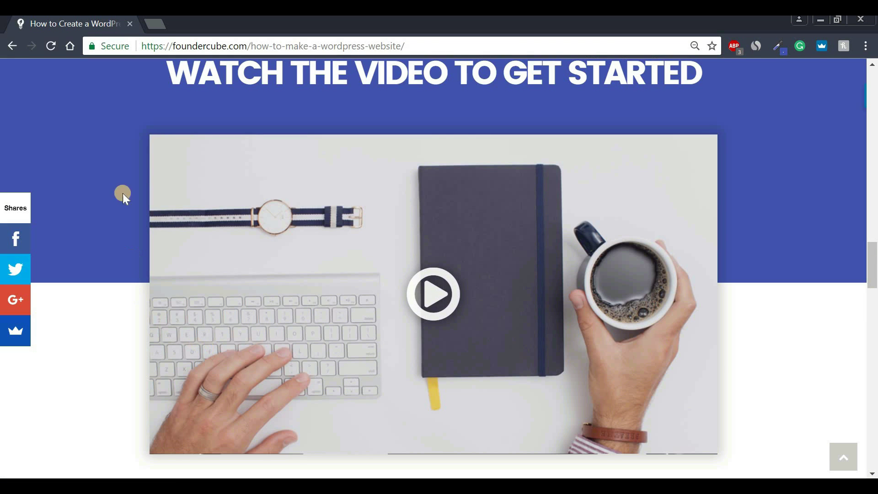
drag(196, 88, 710, 92)
click(707, 94)
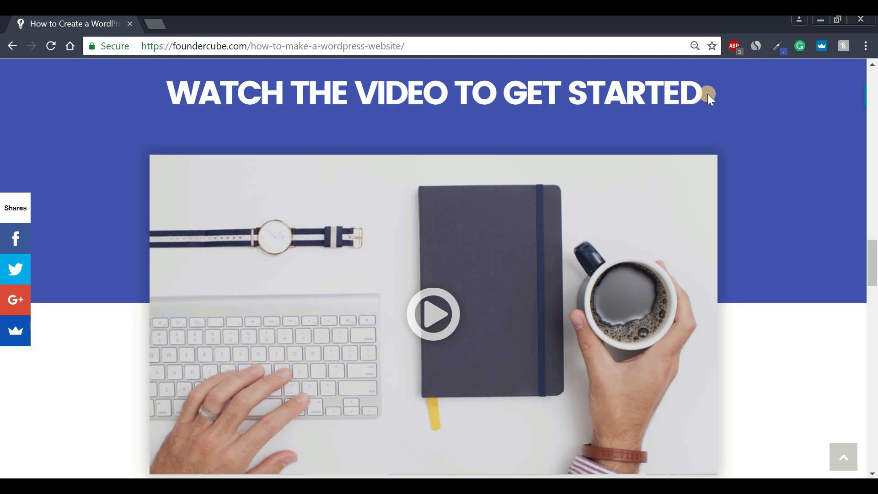
drag(874, 250, 875, 300)
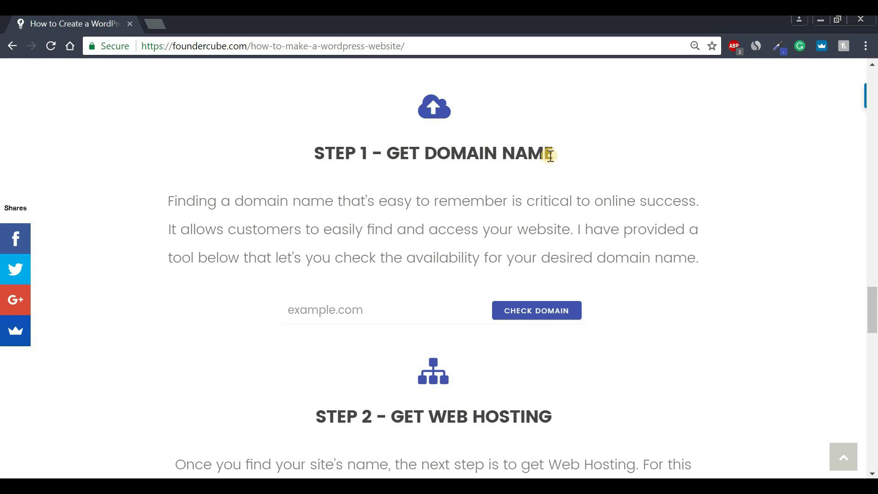
Check fctutorials.com in Foundercube's domain checker to confirm it is available.
click(370, 314)
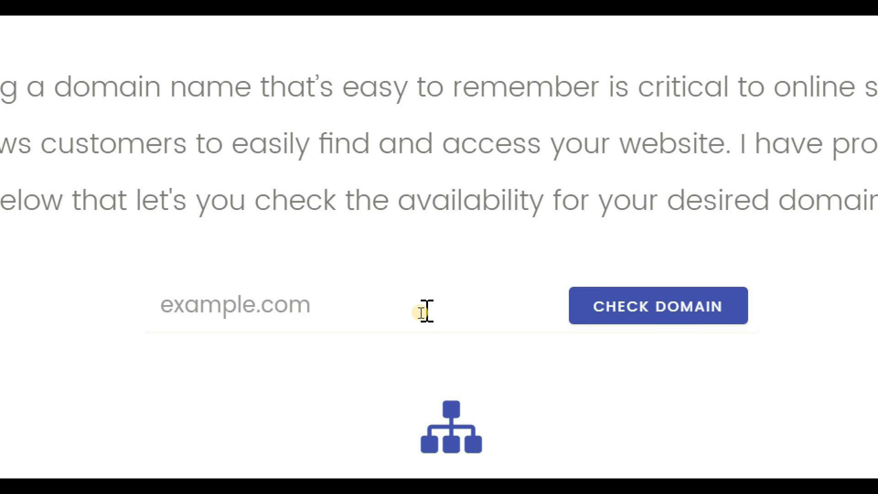
text(fctutorials.com)
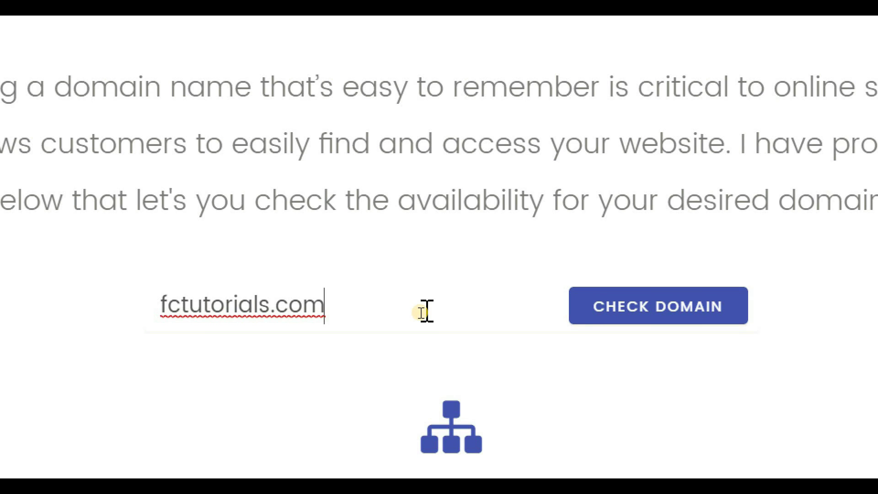
click(662, 304)
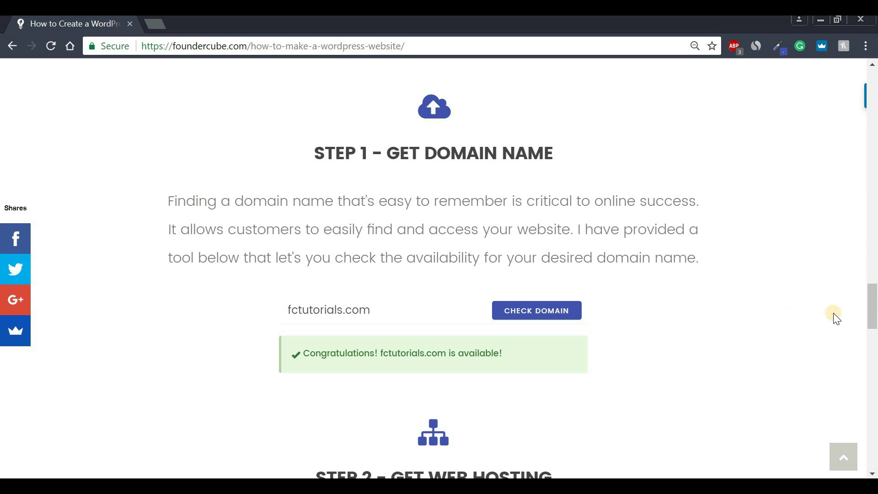
Scroll to Step 2 and highlight the 'Loads 8x faster' claim and the $4 per month price.
drag(874, 306, 875, 341)
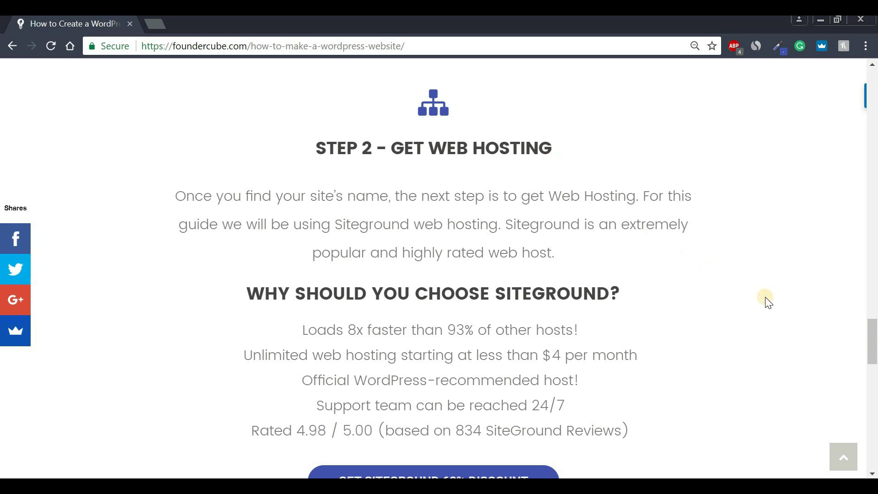
drag(873, 336, 873, 350)
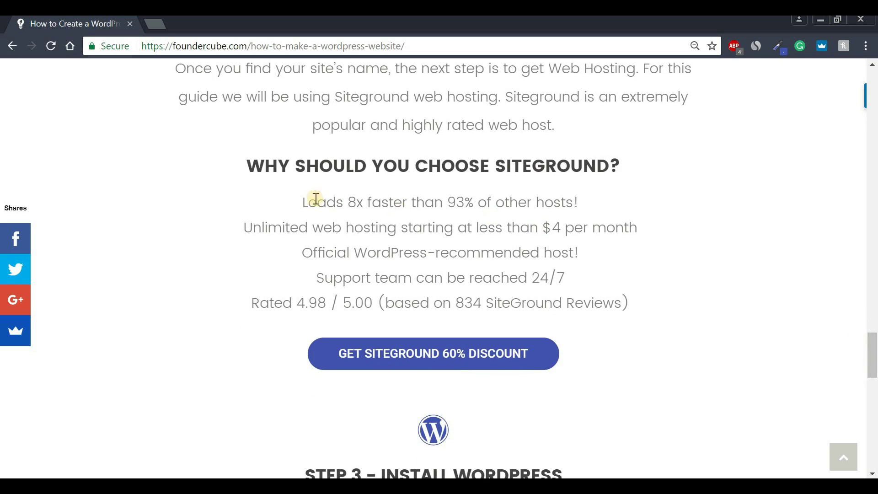
drag(303, 201, 607, 211)
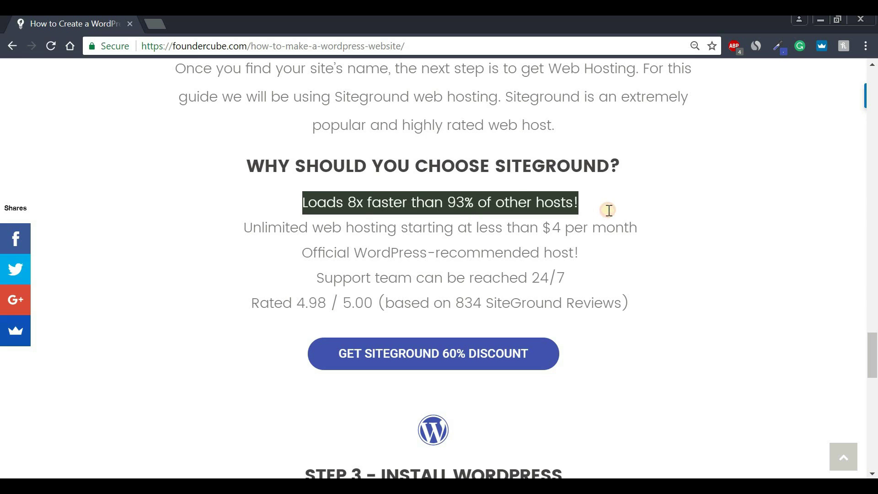
click(609, 212)
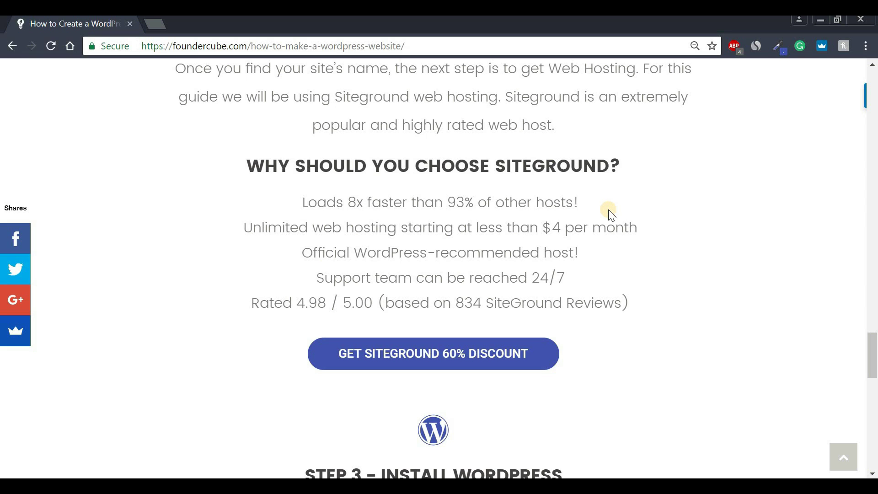
drag(545, 227, 653, 230)
click(471, 251)
Highlight the WordPress-recommended host line, 24/7 support, 4.98 / 5.00 rating and 834 reviews count.
drag(297, 251, 588, 257)
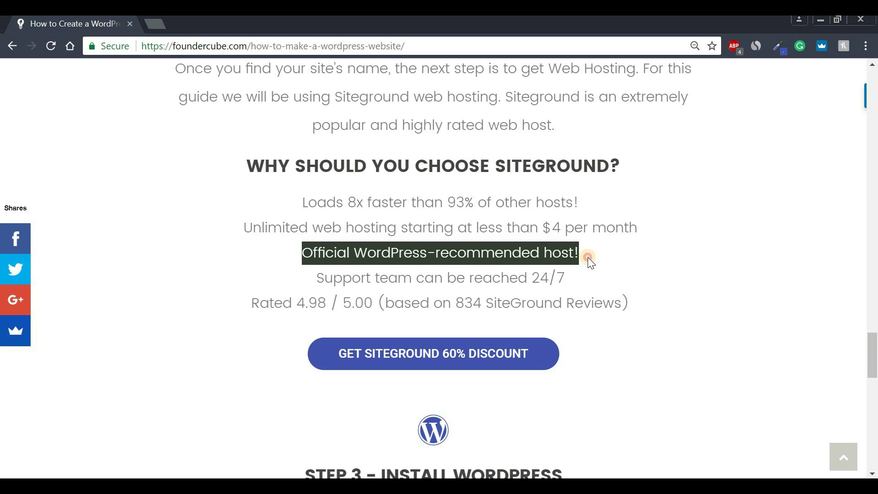
click(588, 257)
drag(542, 277, 576, 275)
click(578, 277)
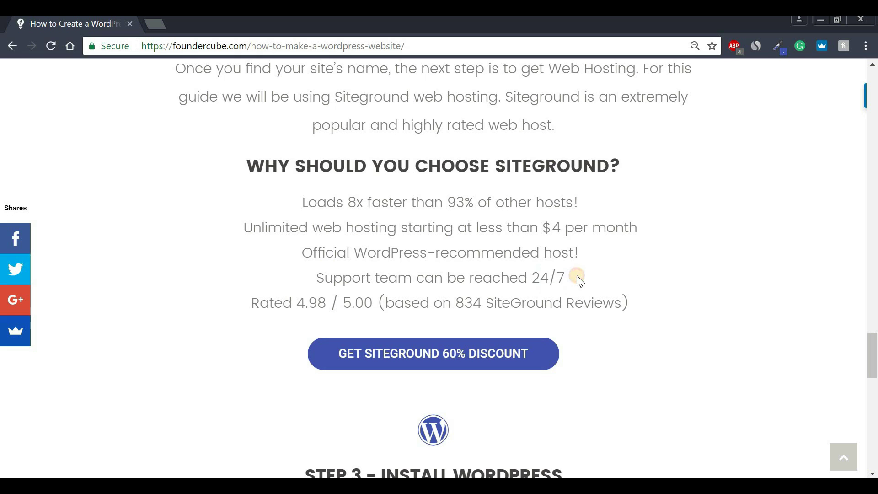
drag(297, 304, 647, 308)
click(386, 306)
click(648, 309)
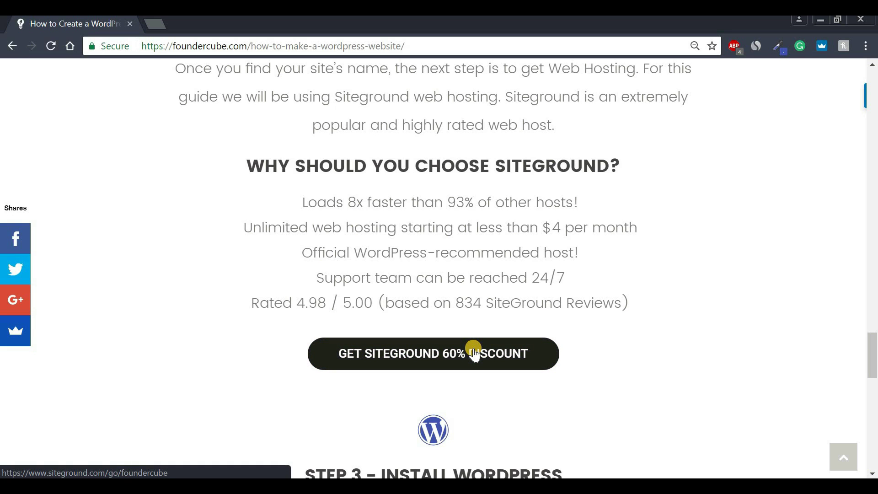
Open SiteGround's 60% discount offer and start ordering the StartUp plan at $3.95/mo.
click(408, 361)
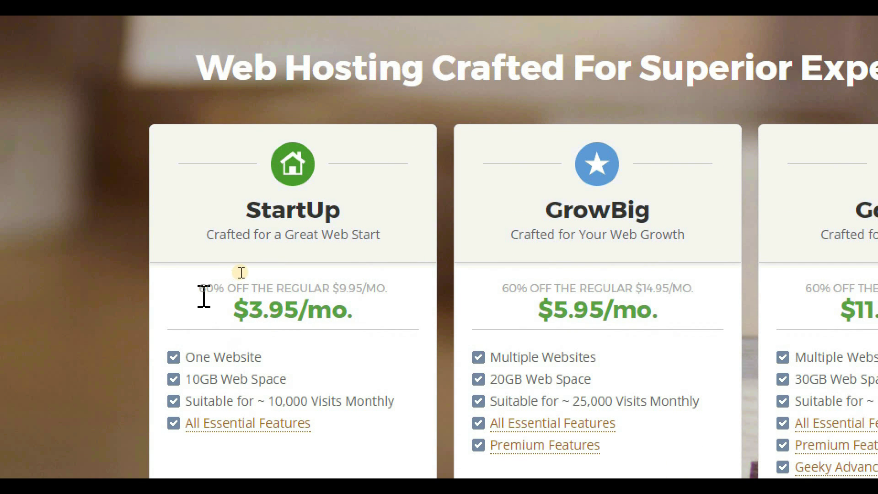
drag(204, 288, 412, 284)
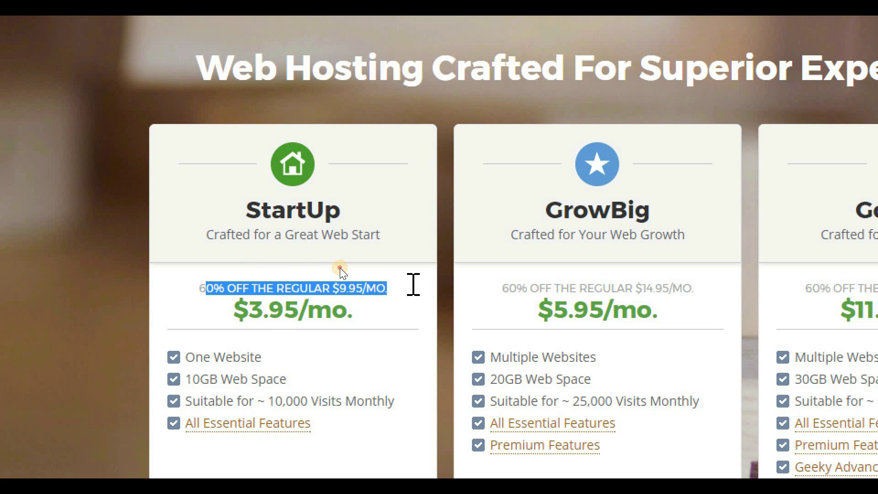
click(417, 295)
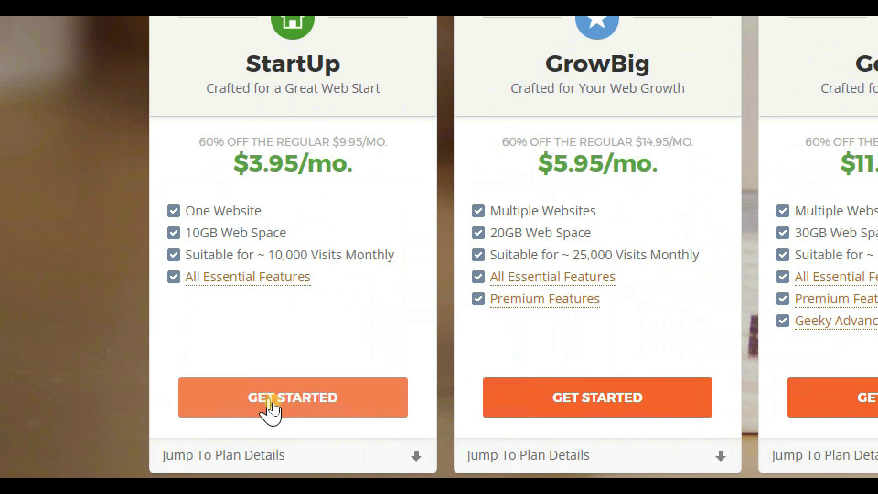
click(275, 404)
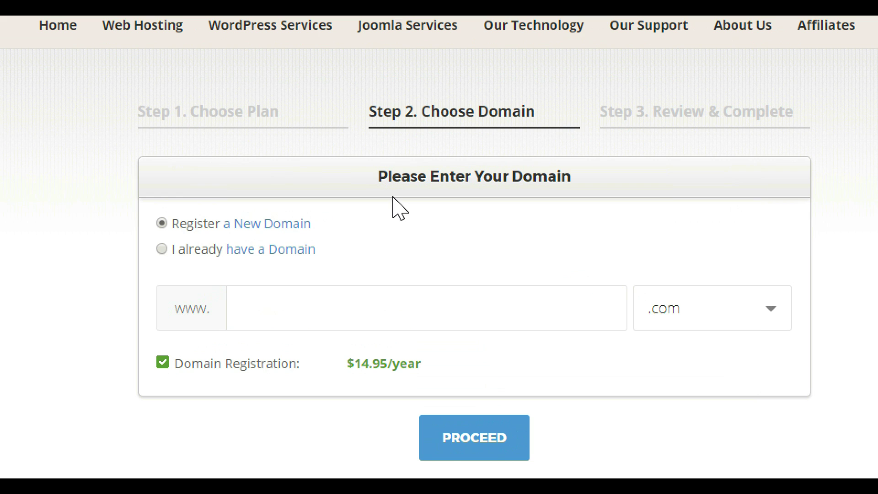
Register fctutorials.com with .com as the new domain and proceed to Review & Complete.
click(360, 309)
text(fctutorials)
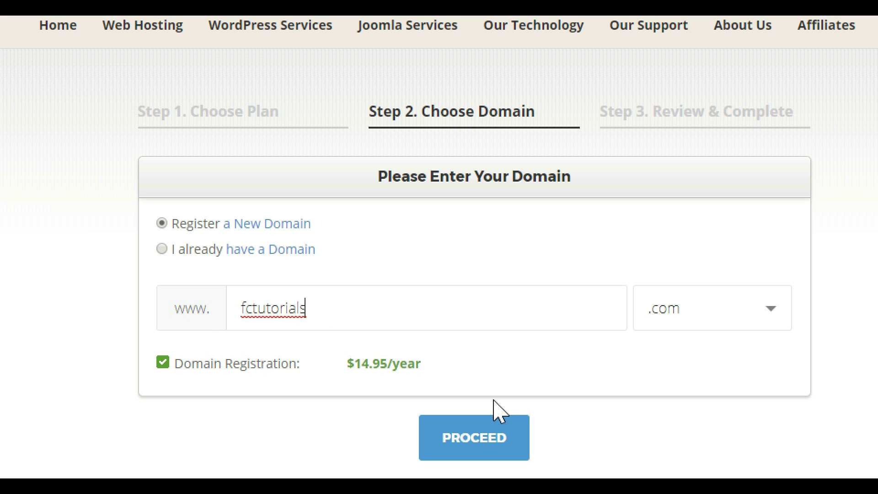
click(490, 443)
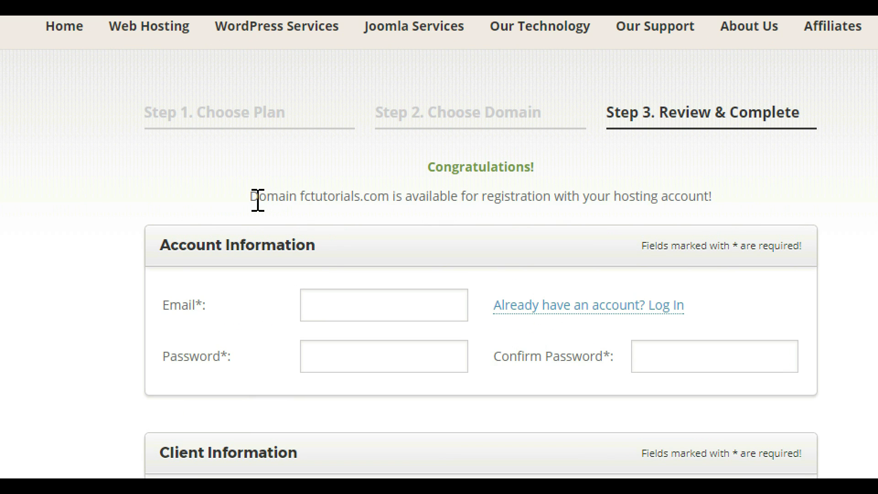
Highlight the domain availability message and keep StartUp as the hosting plan.
drag(254, 198, 739, 190)
click(740, 199)
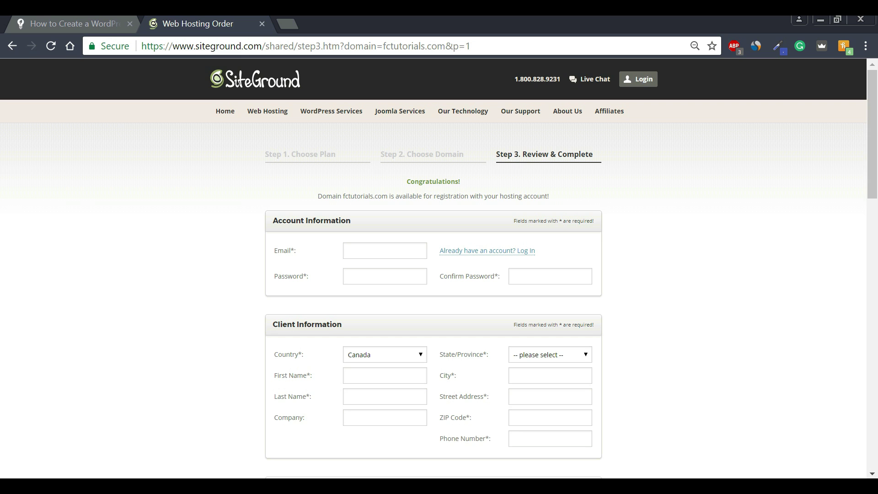
scroll(433, 274, down, 10)
scroll(461, 202, down, 1)
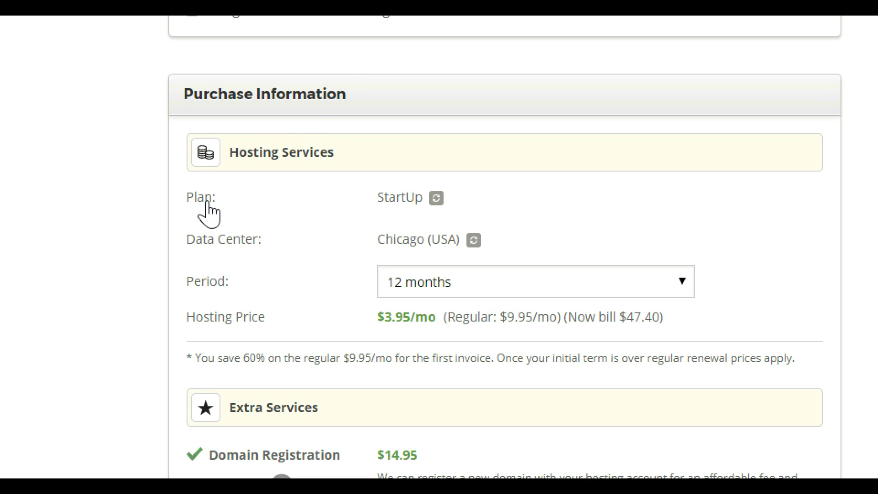
click(436, 201)
click(439, 210)
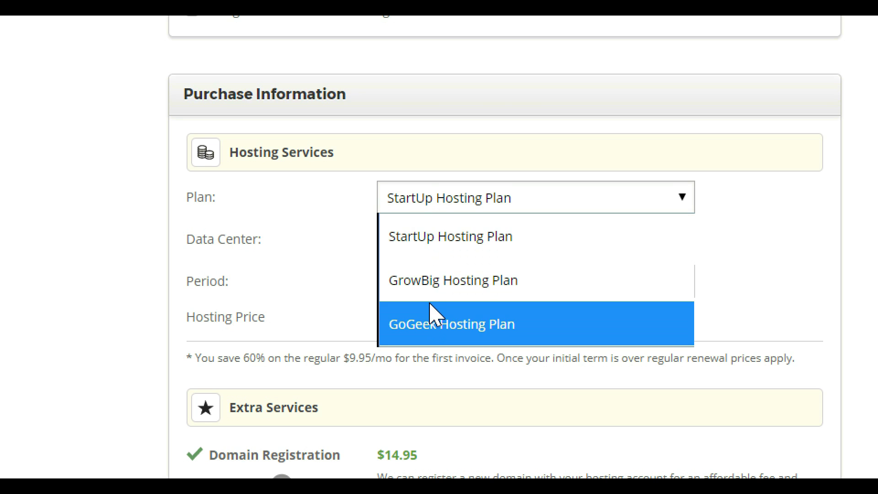
click(448, 240)
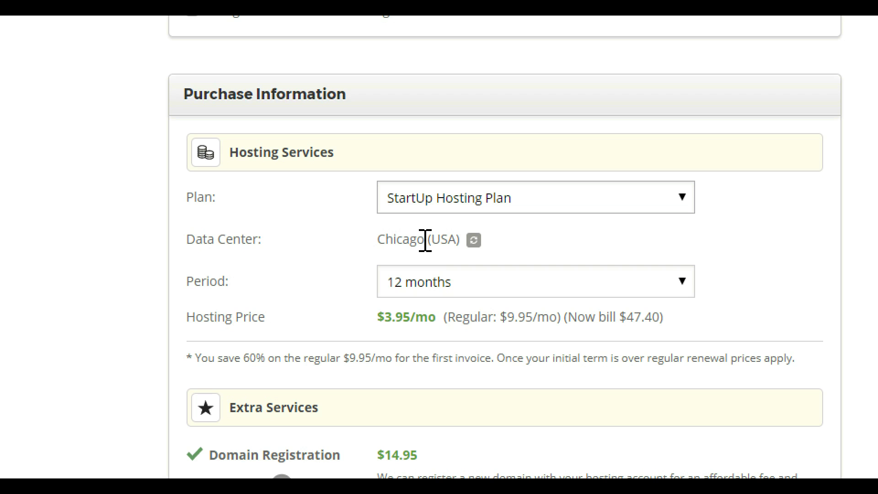
Keep Chicago (USA) as the data center and scroll down to Extra Services.
click(473, 241)
click(475, 241)
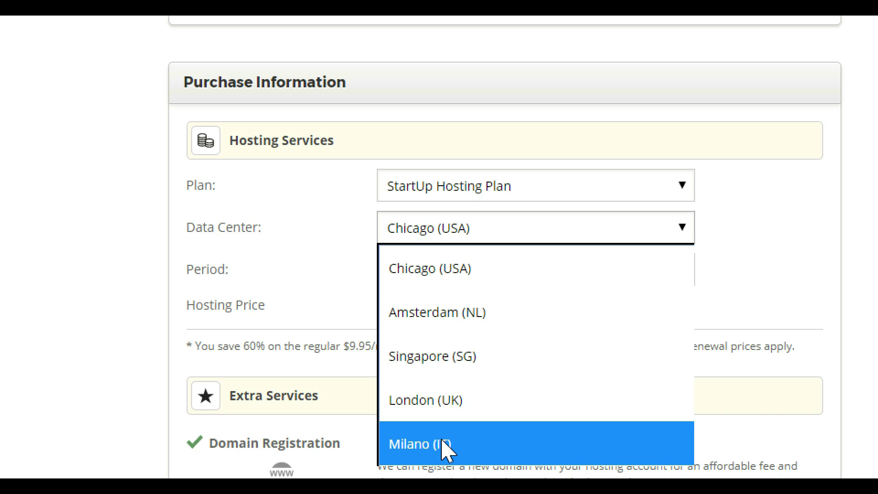
click(417, 277)
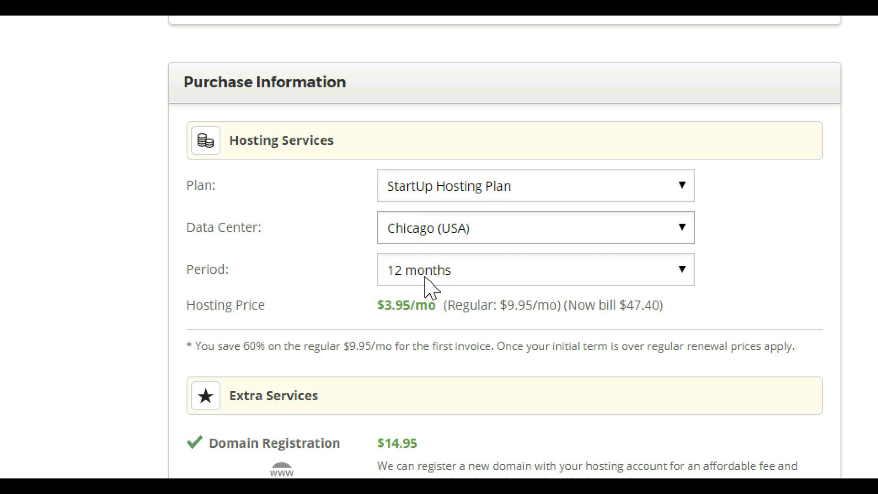
scroll(432, 282, down, 4)
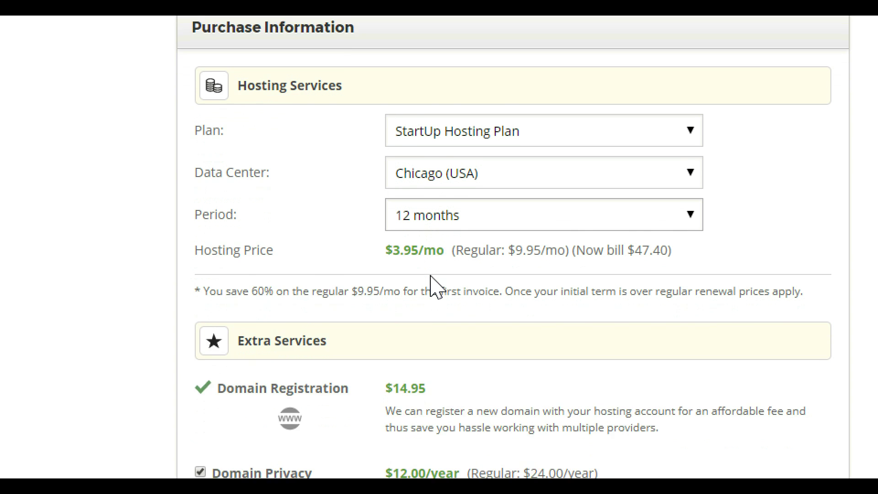
scroll(432, 236, down, 1)
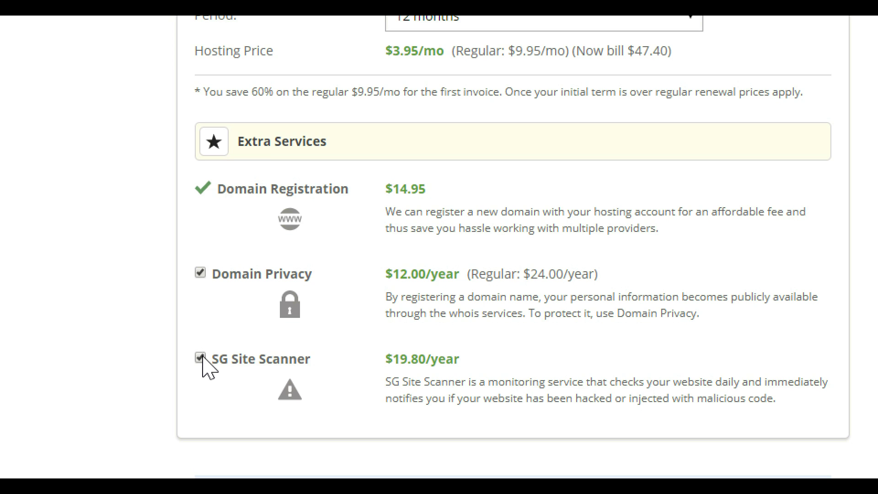
Drop SG Site Scanner, bringing the total to 62.35 USD, and pay for the order.
click(200, 357)
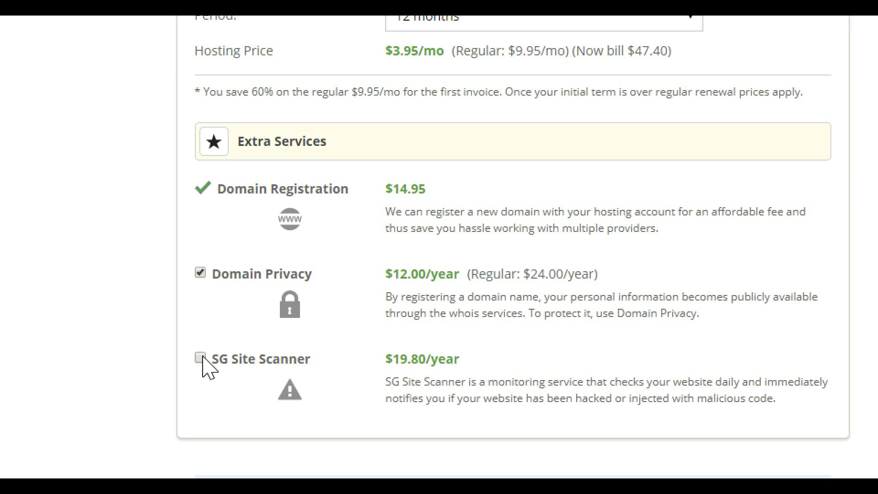
scroll(352, 421, down, 1)
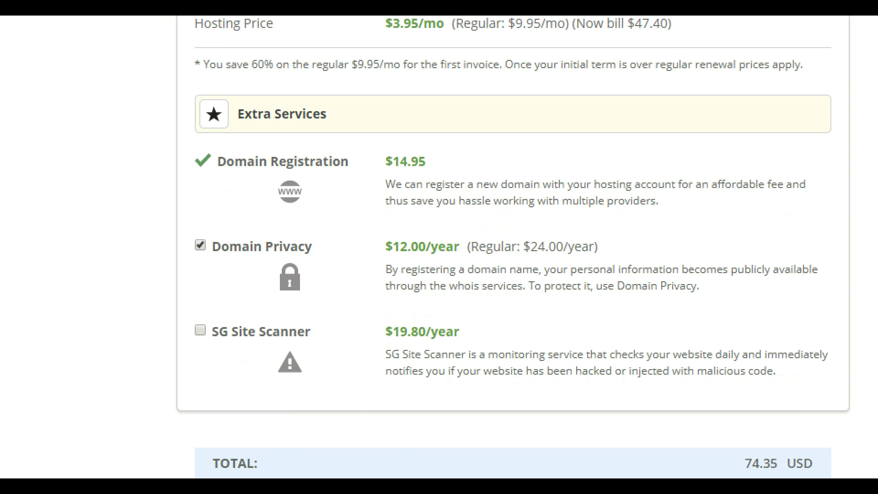
scroll(753, 443, down, 1)
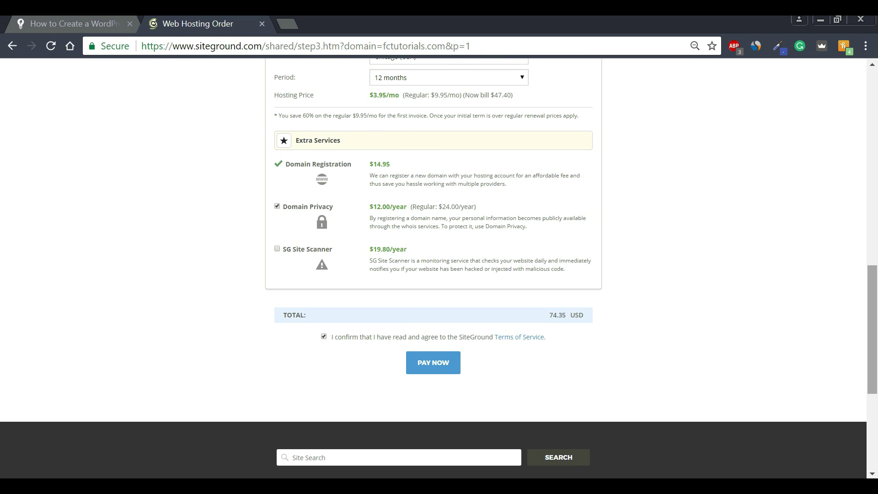
scroll(872, 329, up, 15)
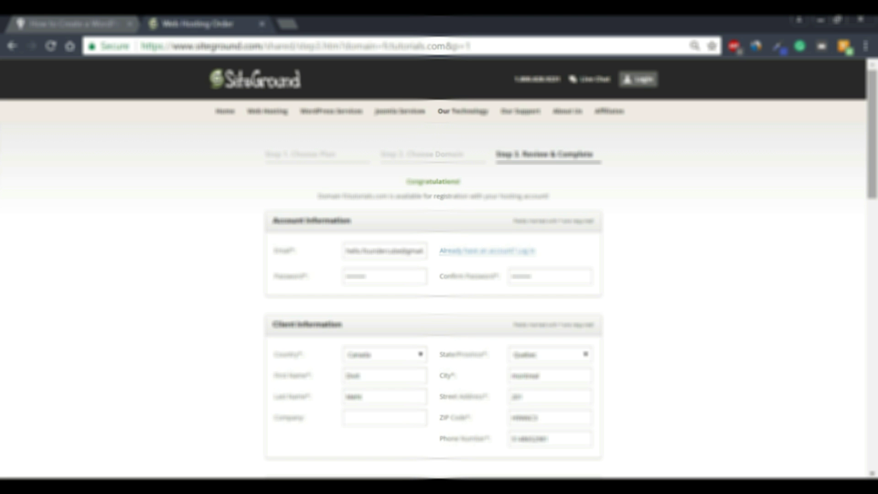
scroll(439, 268, down, 18)
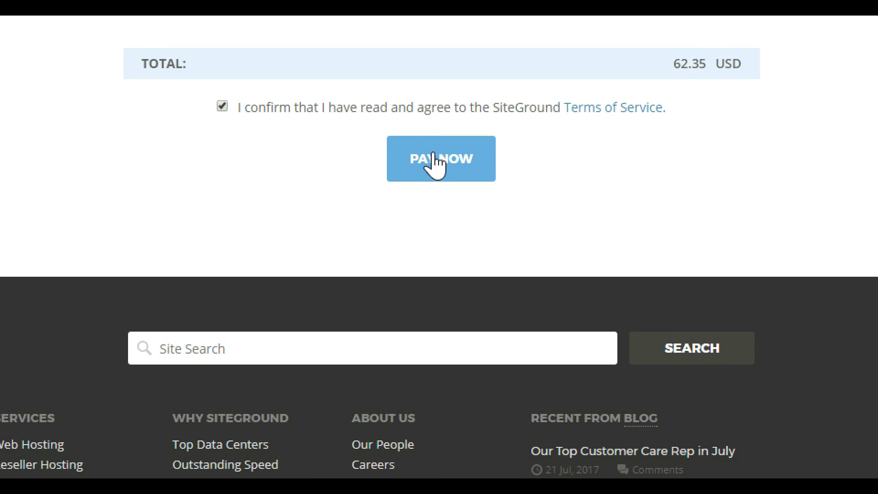
click(432, 158)
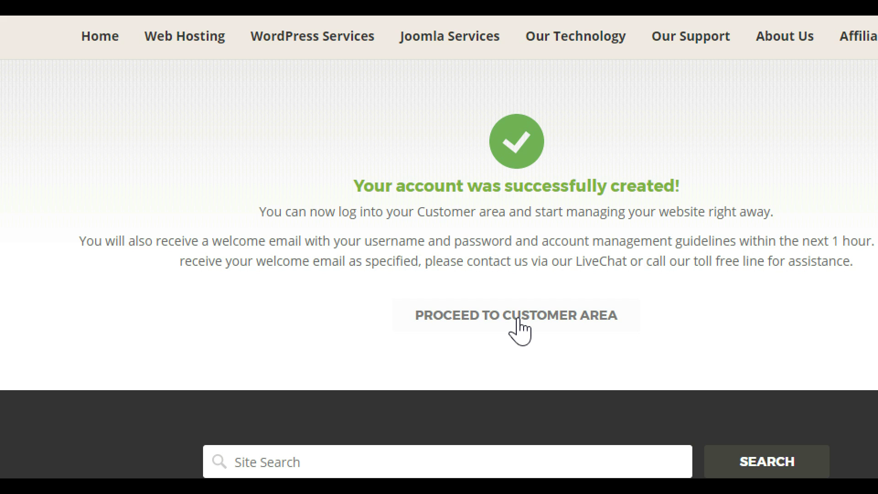
Proceed from the account-created thank-you page to the SiteGround customer area login.
click(519, 325)
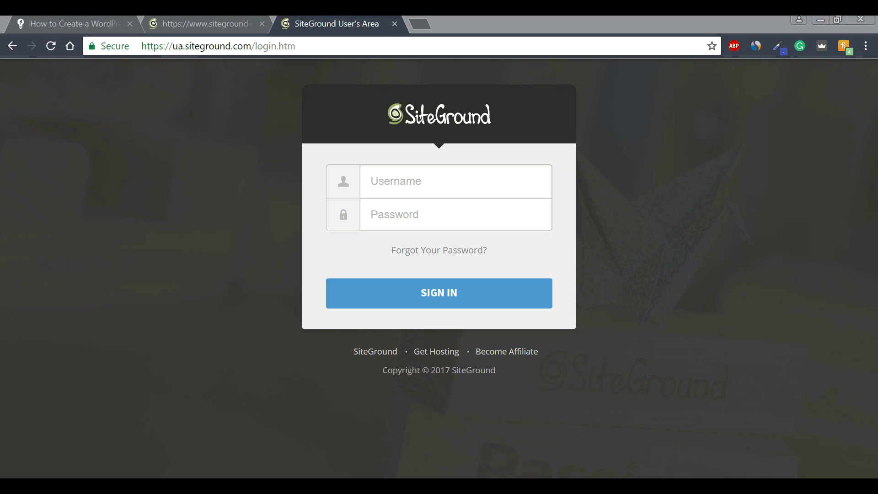
Sign in to the SiteGround customer area with the account e-mail and password.
click(371, 181)
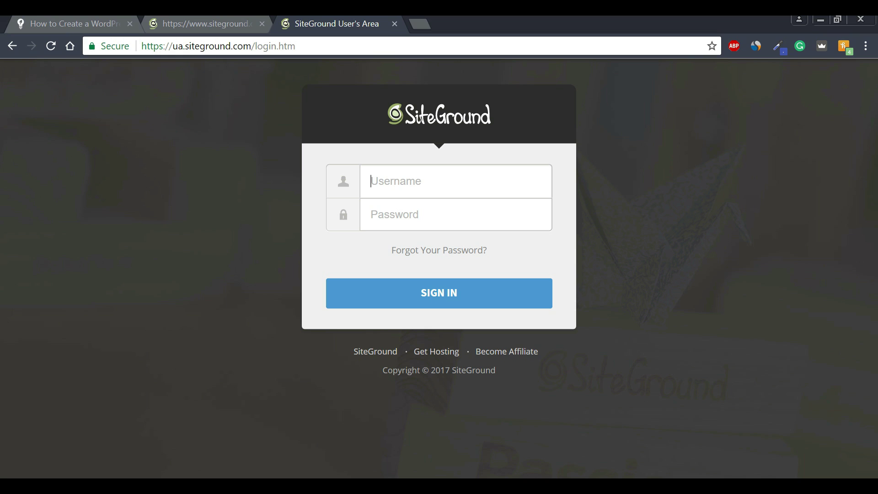
key(Tab)
key(Tab)
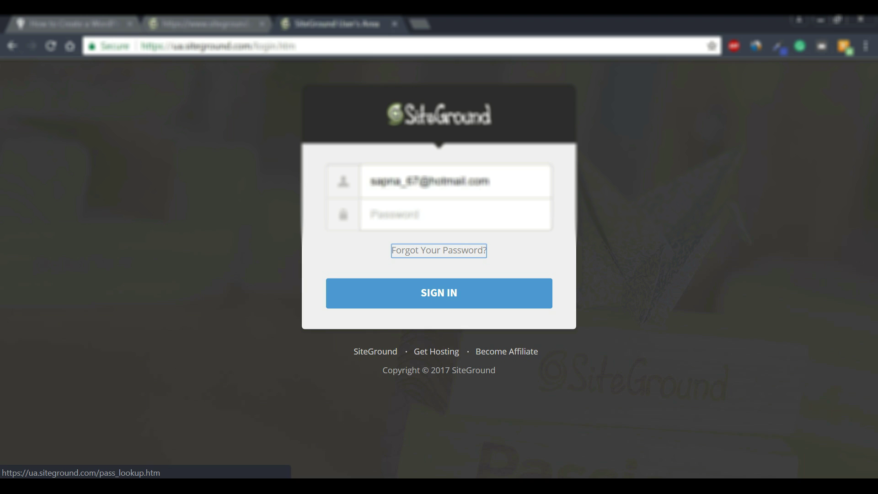
key(shift+Tab)
text(********)
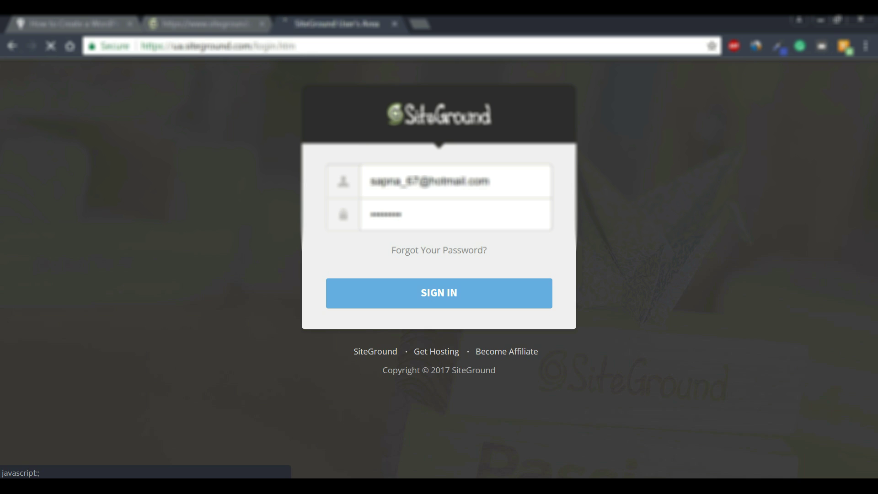
click(439, 293)
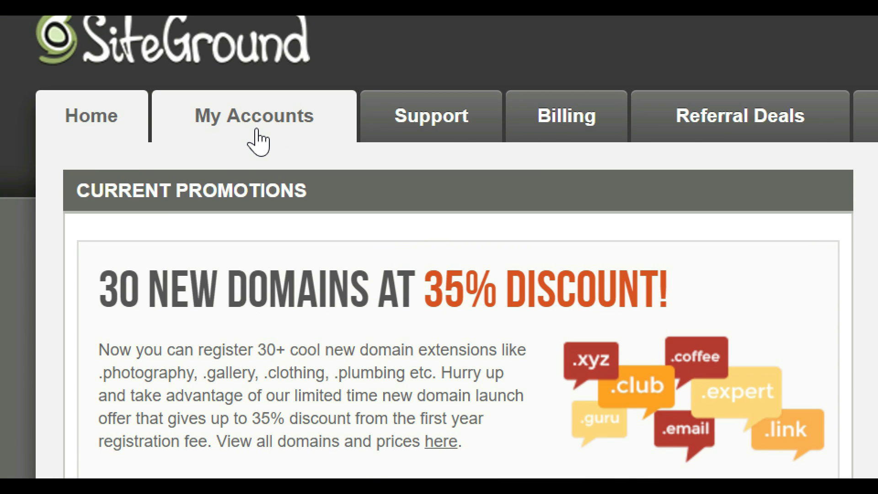
Open the fctutorials.com account page and highlight its domain, DNS name servers and shared IP.
click(259, 132)
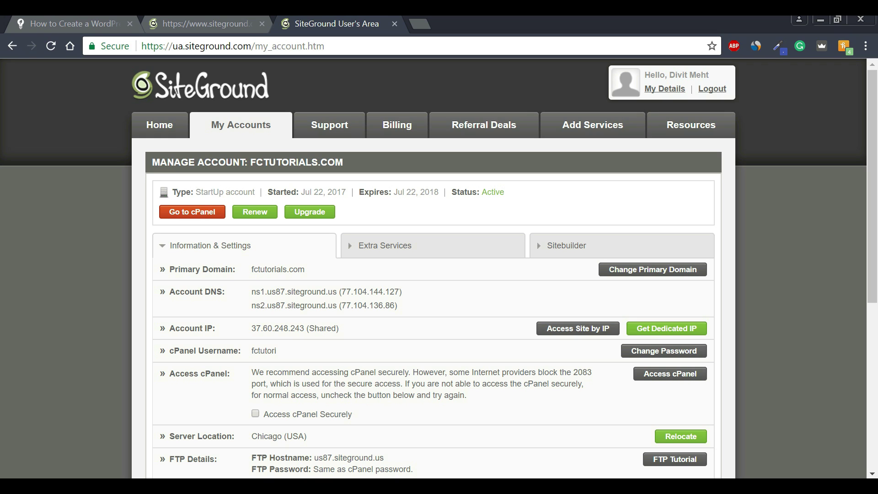
drag(251, 270, 305, 270)
click(315, 271)
drag(251, 292, 399, 306)
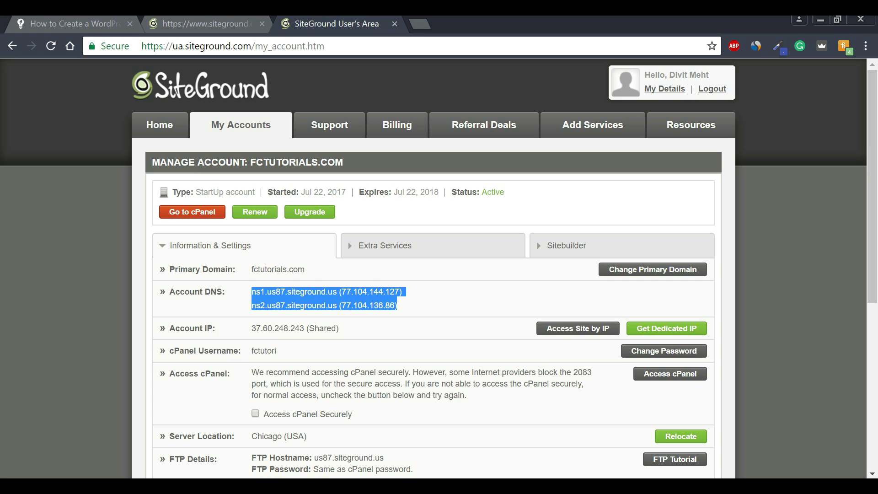
click(404, 306)
drag(250, 328, 339, 328)
click(343, 329)
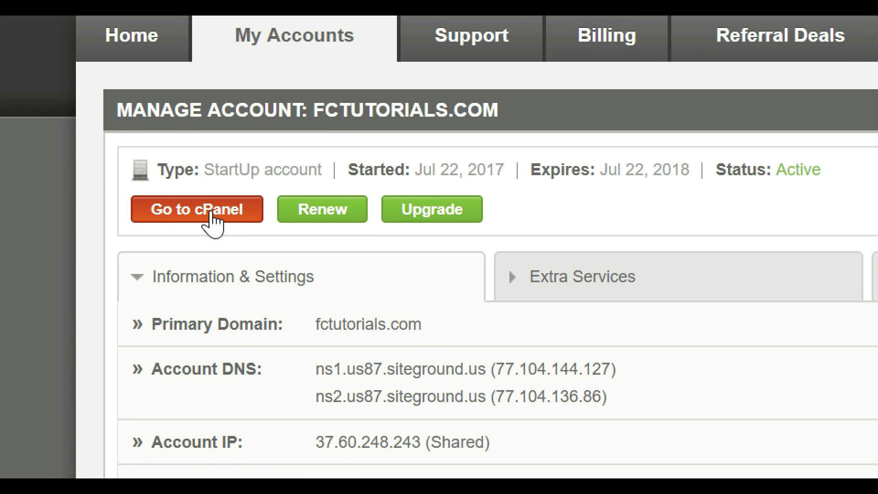
Launch cPanel for fctutorials.com, confirming the secure cPanel Access prompt.
click(212, 221)
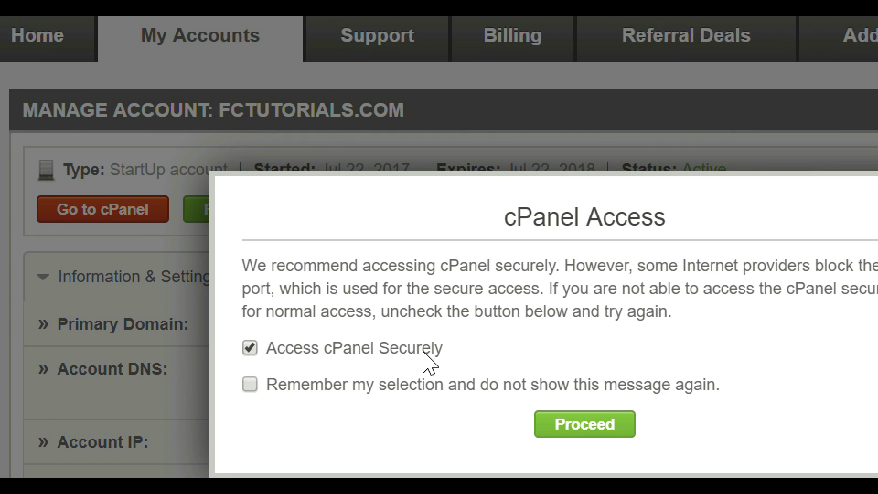
click(587, 435)
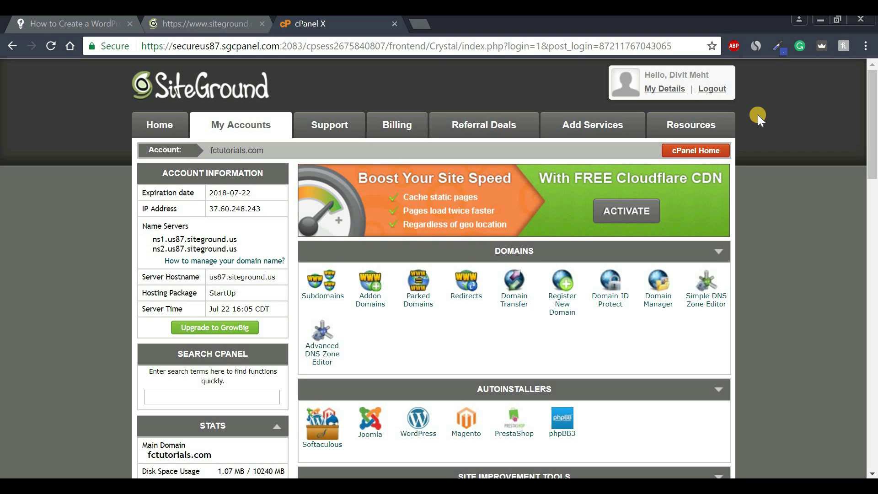
scroll(860, 110, down, 3)
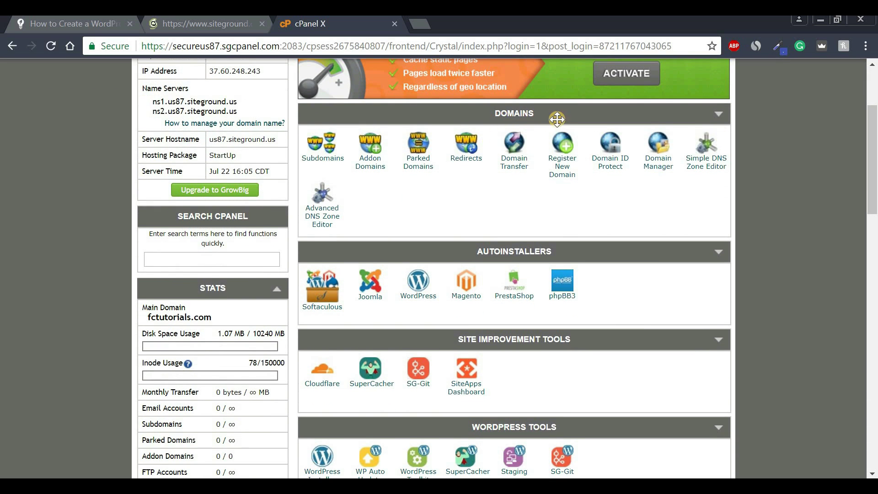
drag(873, 155, 873, 222)
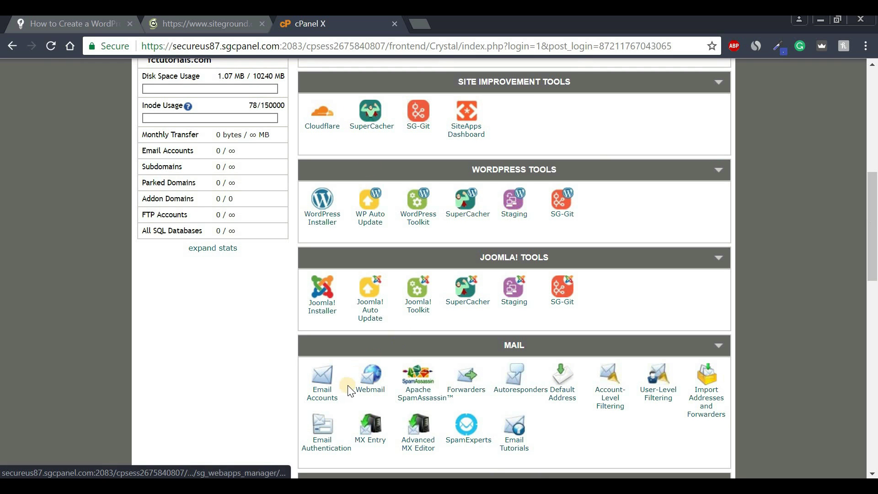
drag(873, 260, 874, 362)
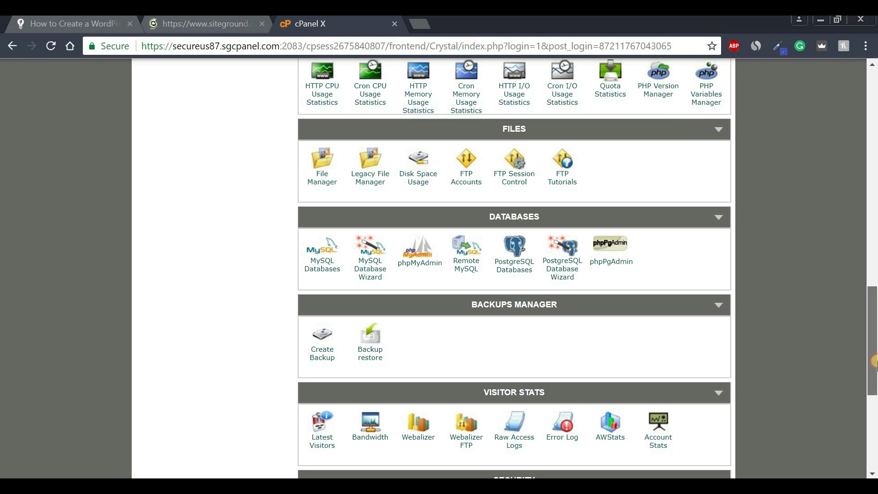
drag(874, 362, 874, 171)
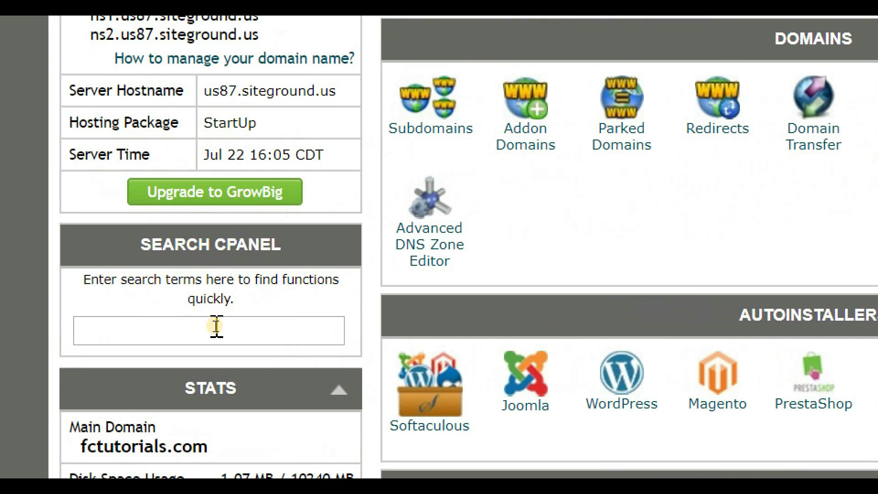
Search cPanel for 'wordpress' and open the WordPress Installer in Softaculous.
click(215, 326)
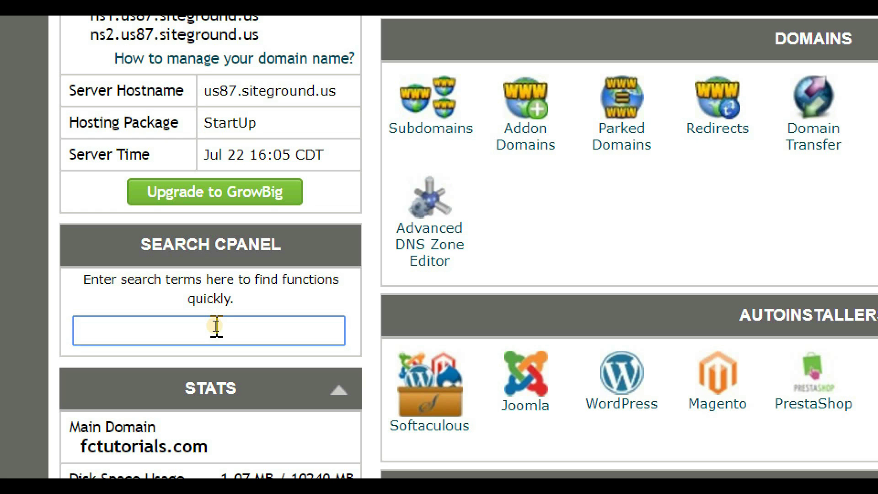
text(wordpre)
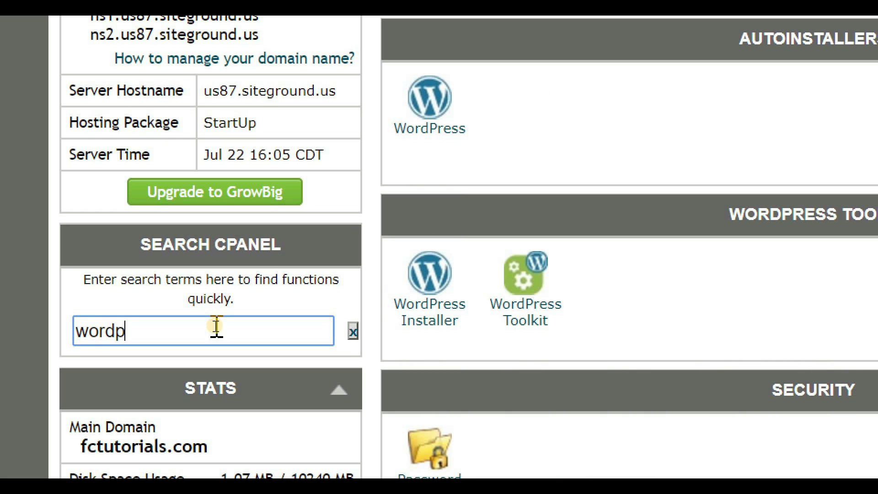
text(ss)
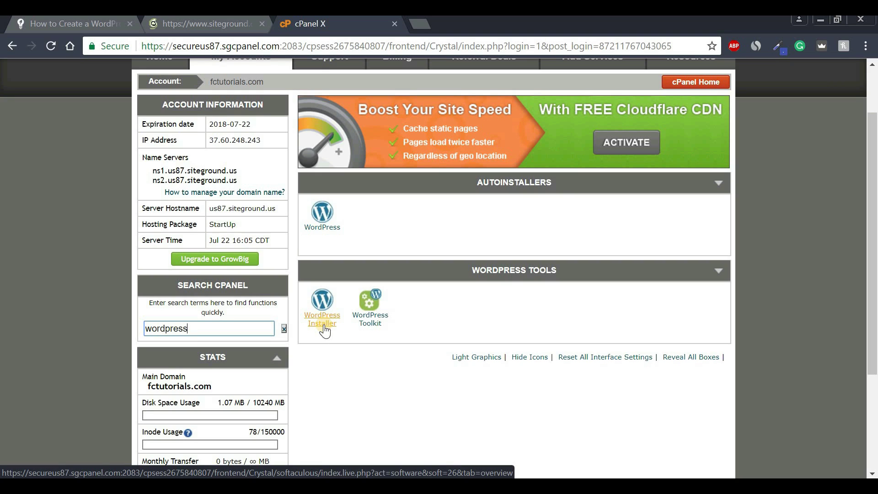
click(323, 325)
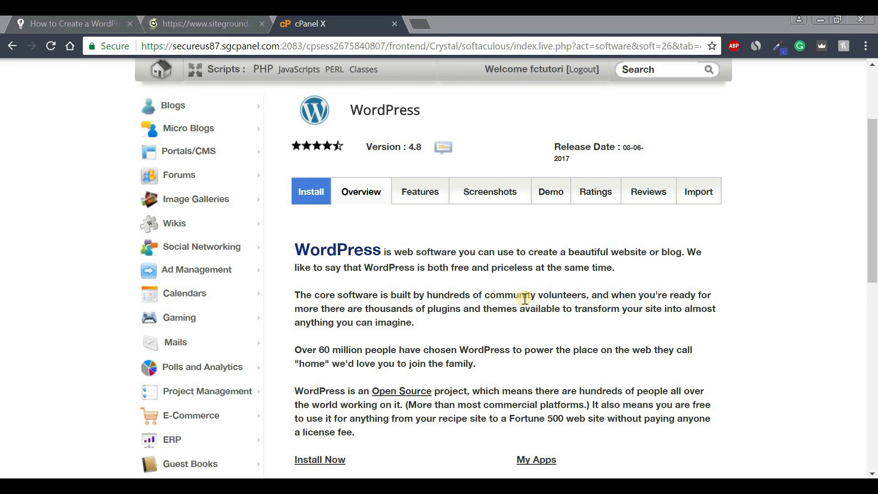
click(313, 199)
drag(874, 197, 871, 234)
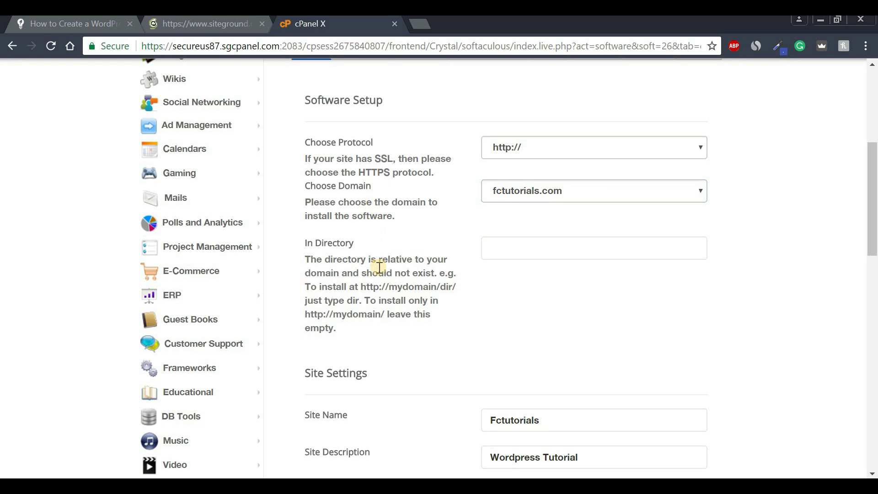
drag(874, 210, 874, 274)
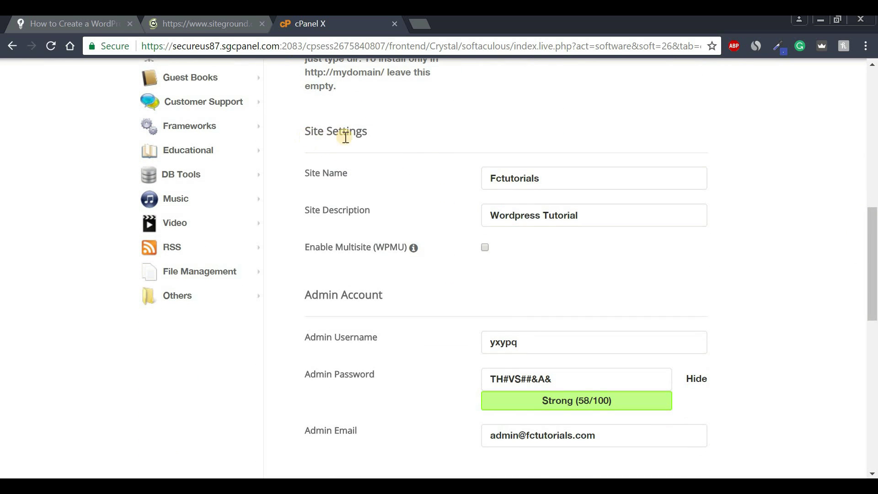
click(323, 175)
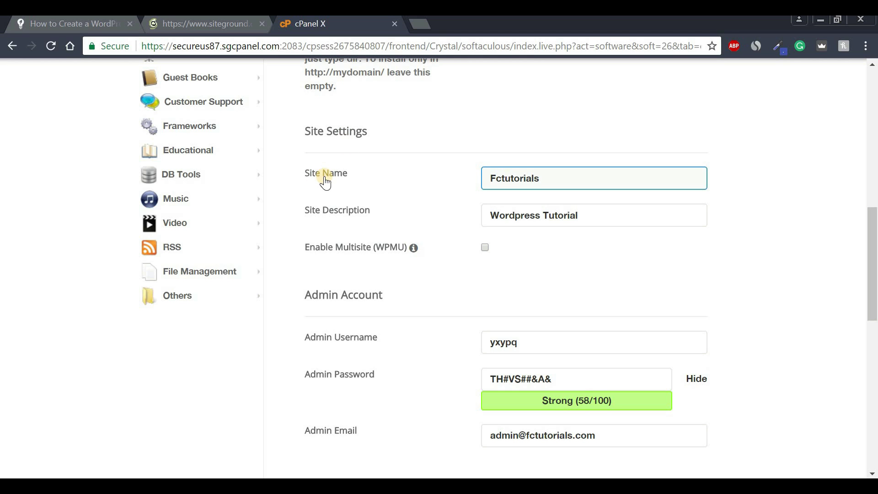
click(485, 178)
double_click(516, 178)
click(560, 180)
click(337, 215)
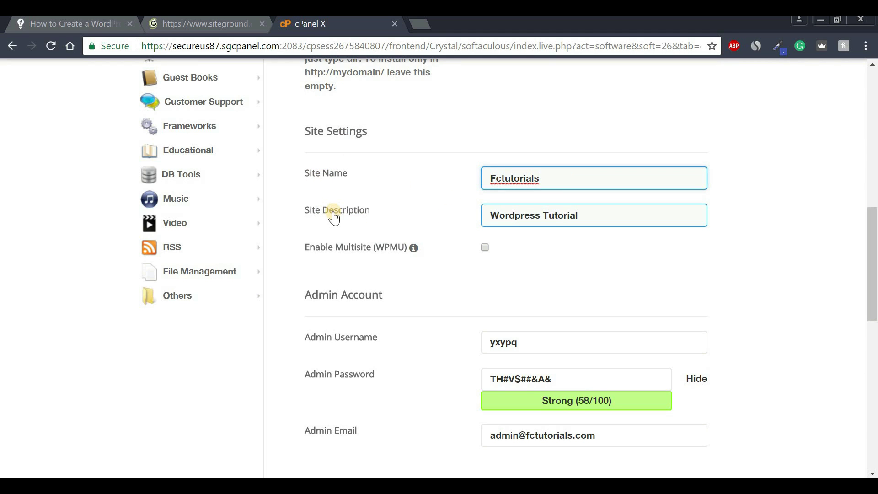
click(490, 217)
triple_click(595, 217)
click(598, 216)
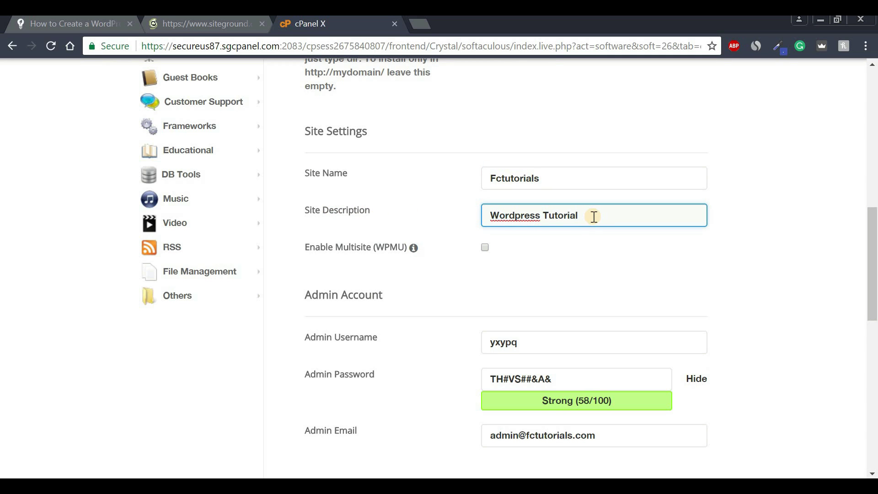
click(875, 234)
drag(874, 234, 851, 281)
click(334, 151)
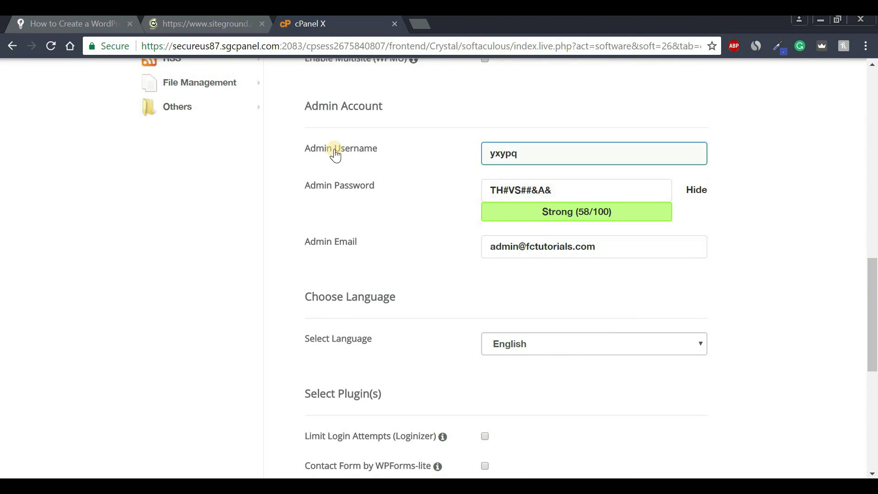
click(342, 187)
click(360, 159)
click(362, 185)
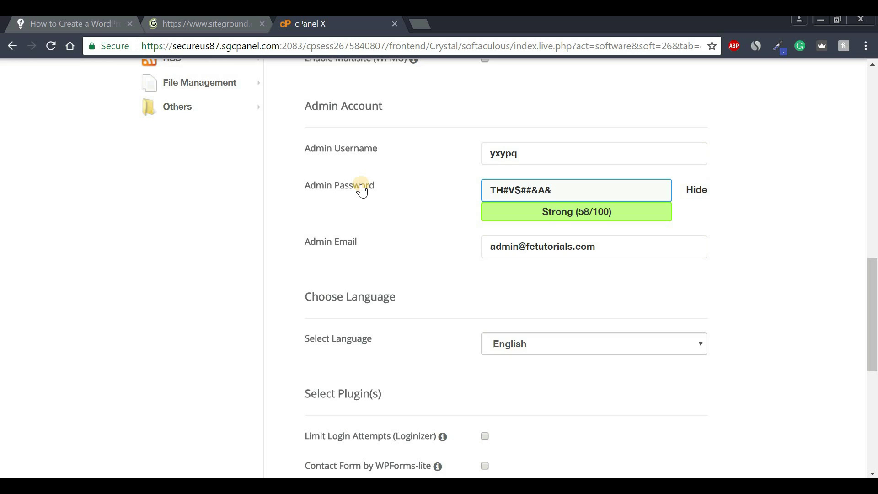
click(364, 148)
click(360, 183)
click(534, 159)
click(544, 186)
click(525, 161)
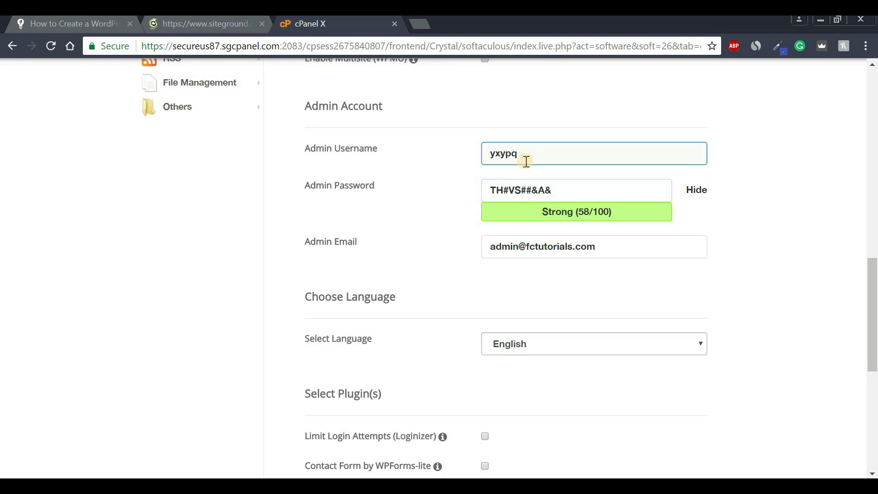
click(526, 188)
click(518, 153)
drag(517, 153, 464, 151)
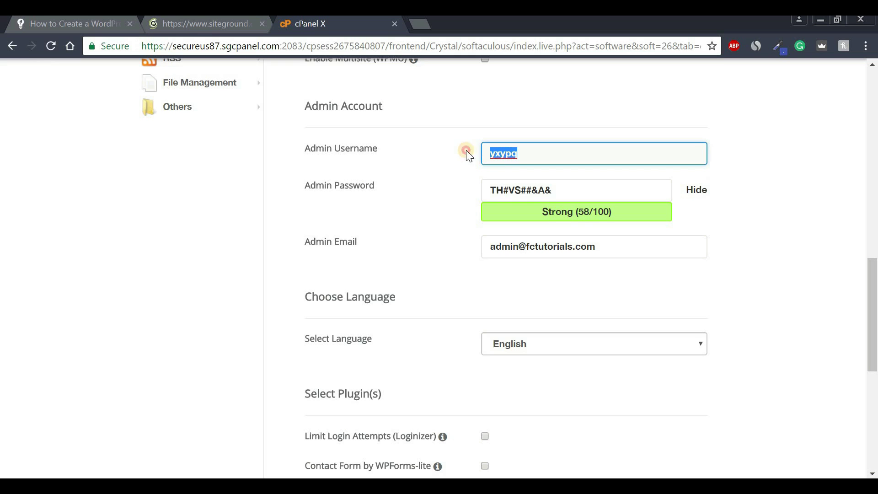
Copy the admin username from the install form into the notes after 'Username :'.
key(ctrl+c)
key(alt+Tab)
click(147, 110)
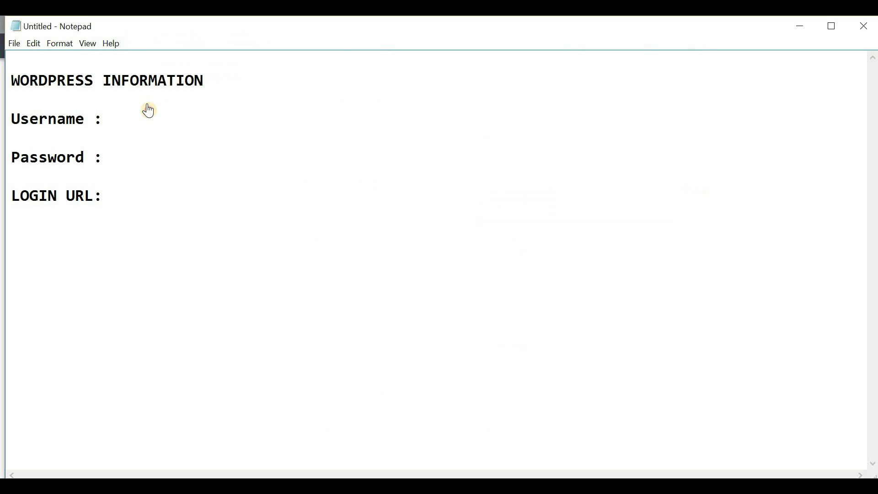
key(ctrl+v)
Copy the admin password from the install form into the notes after the Password label.
click(155, 159)
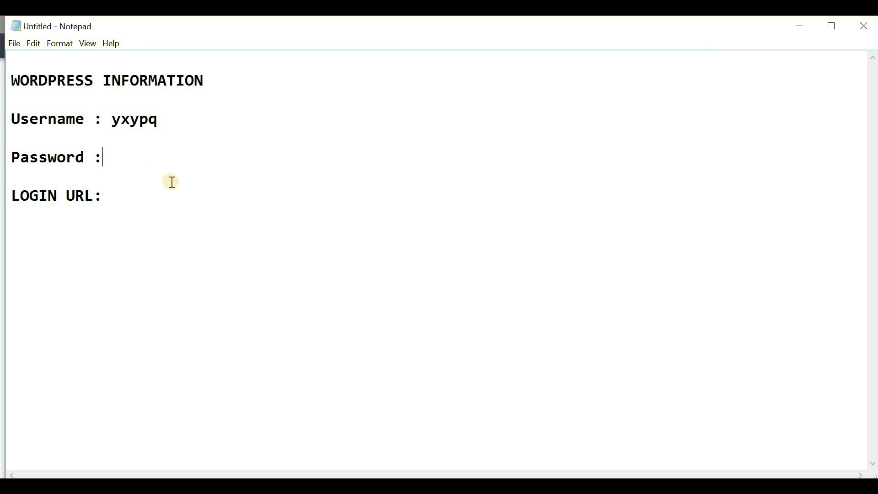
click(410, 469)
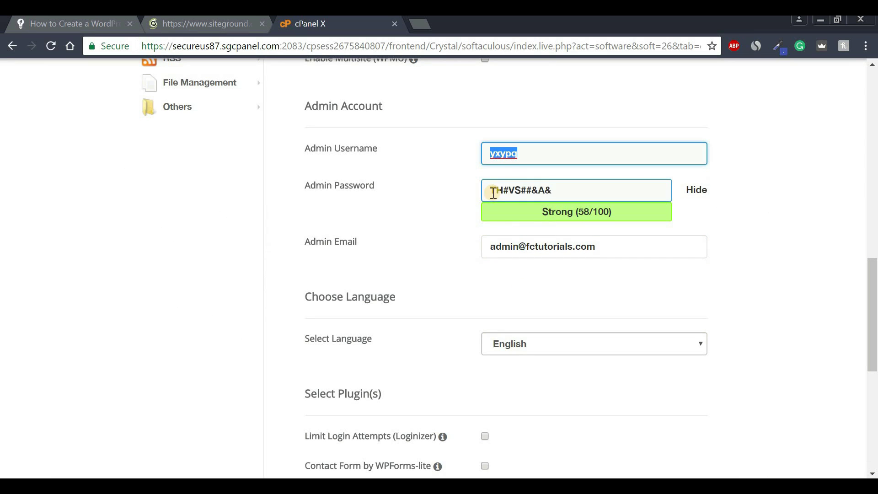
drag(490, 191, 552, 189)
key(alt+Tab)
key(ctrl+v)
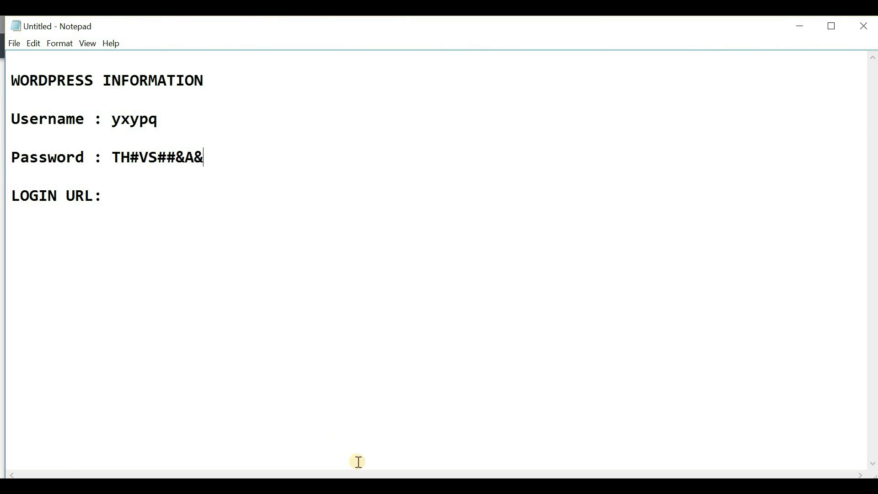
key(alt+Tab)
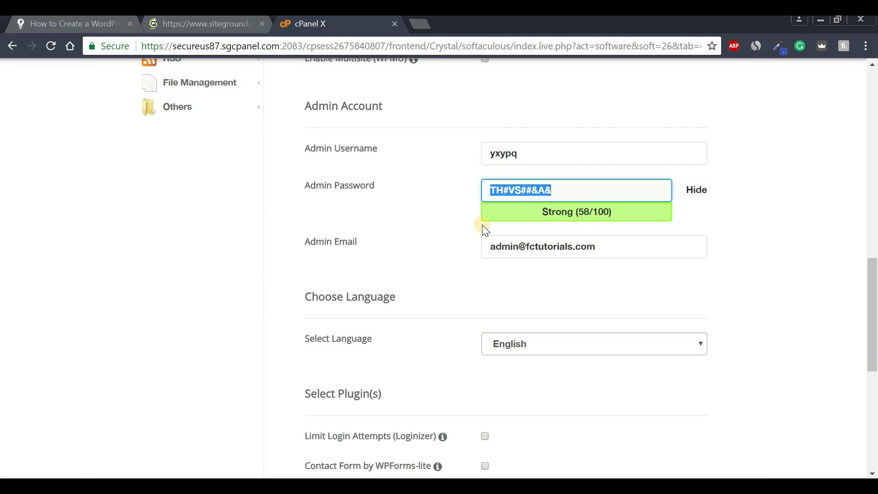
drag(874, 287, 873, 398)
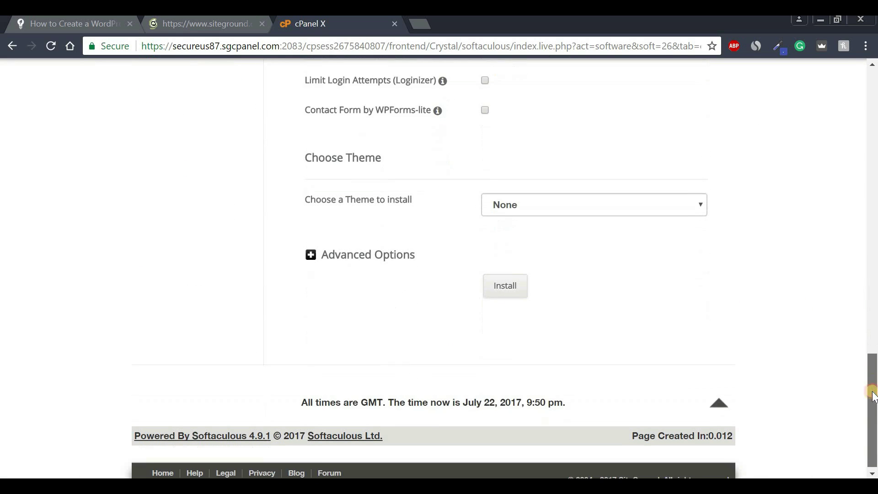
Run the Softaculous WordPress installation for fctutorials.com.
click(505, 284)
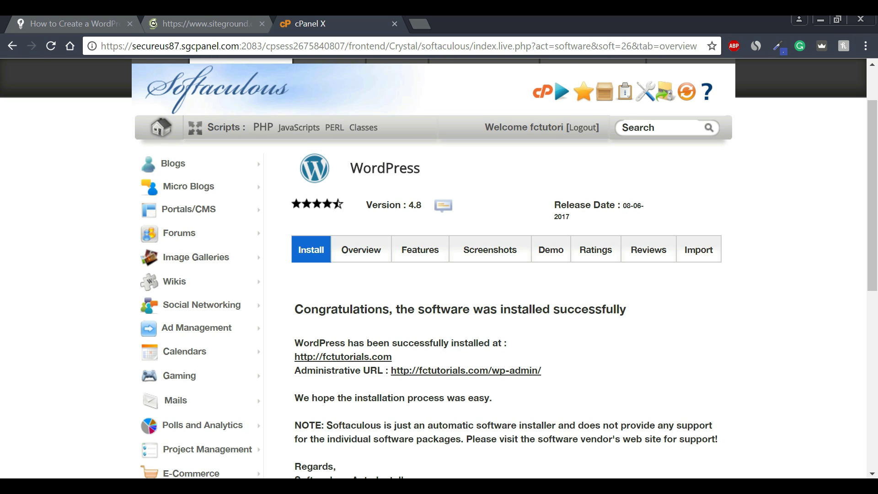
scroll(440, 274, up, 1)
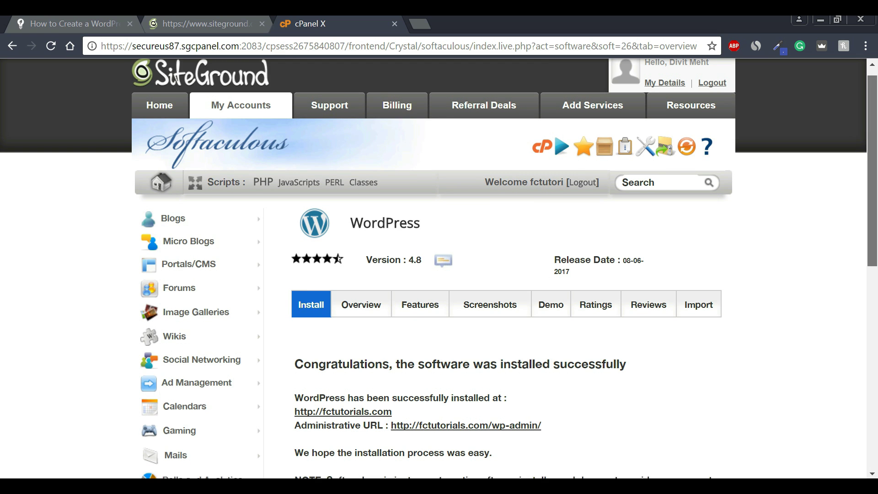
scroll(594, 432, down, 2)
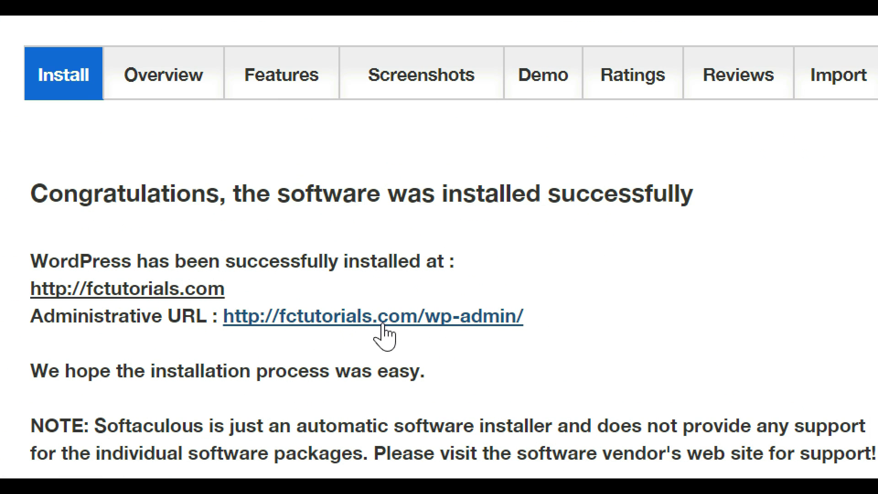
drag(572, 331, 218, 317)
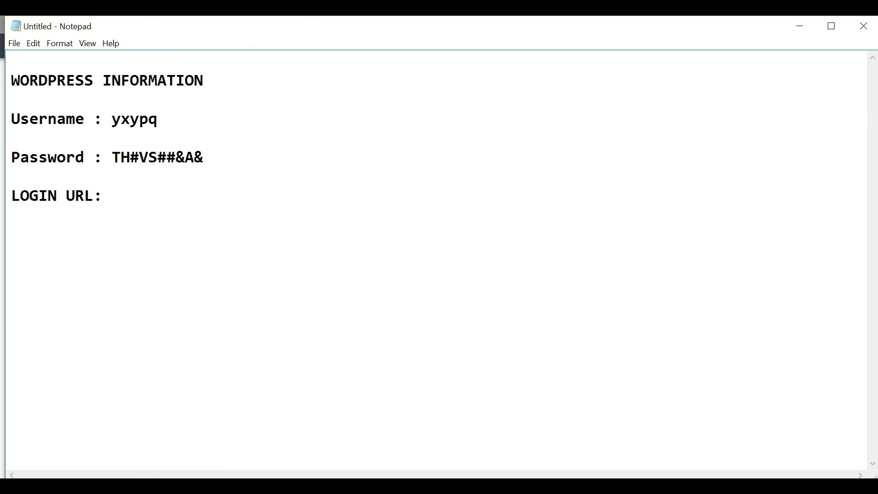
key(ctrl+v)
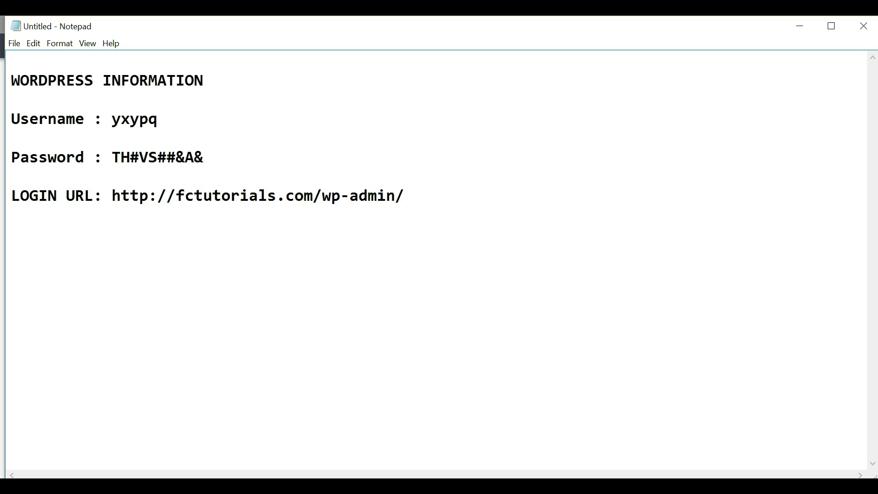
Load the saved login URL from the notes in a new browser tab.
drag(112, 195, 405, 196)
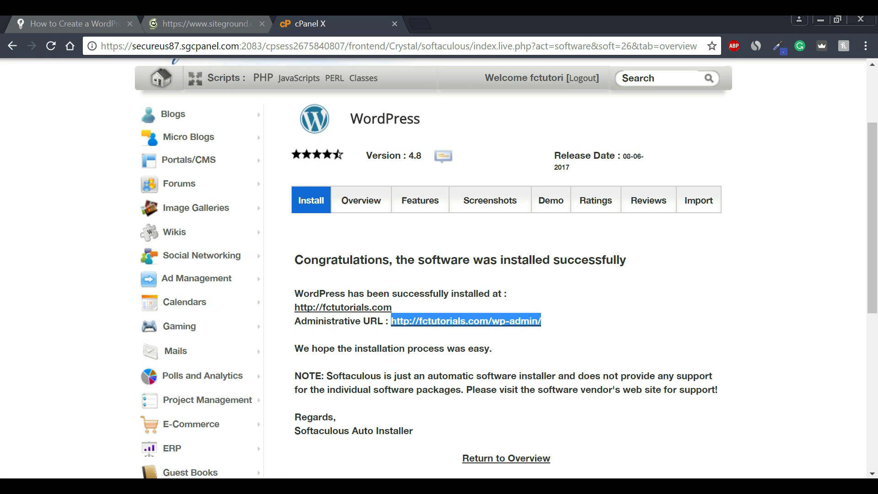
key(ctrl+t)
key(ctrl+v)
key(Return)
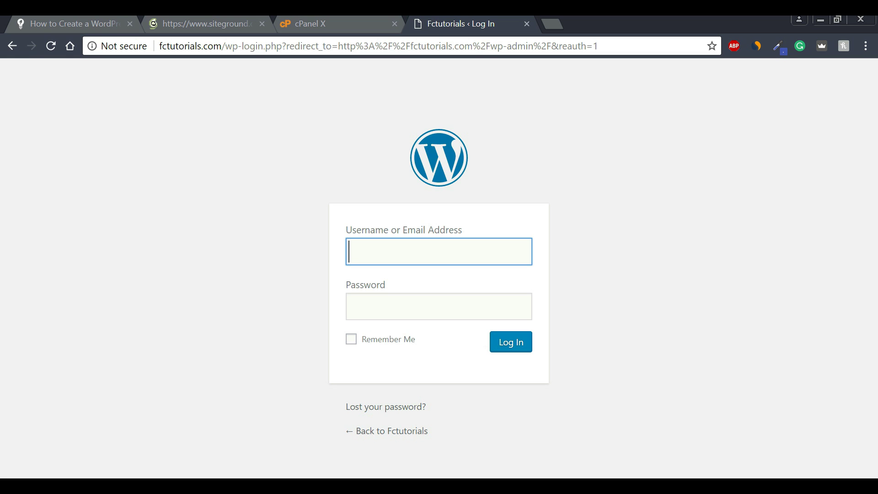
Fill the WordPress login username with the admin username saved in the notes.
key(alt+Tab)
drag(111, 119, 159, 119)
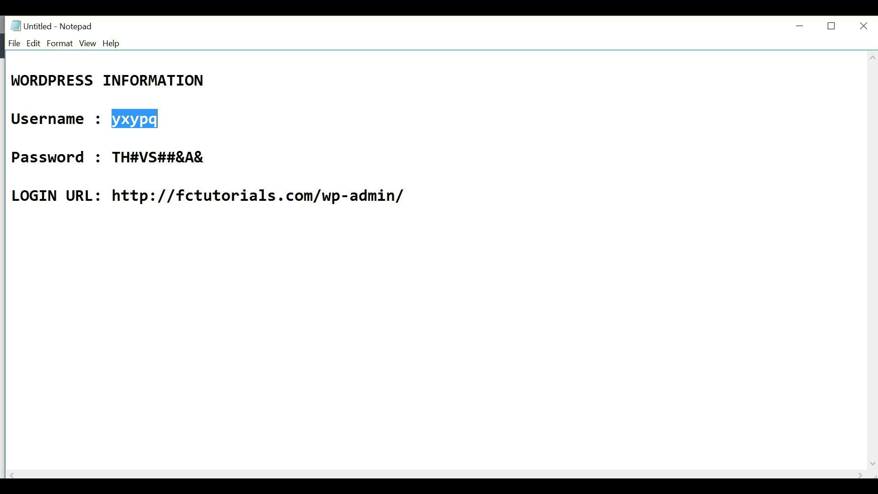
key(alt+Tab)
key(ctrl+v)
key(Tab)
Enter the saved admin password from the notes and log in to WordPress.
key(alt+Tab)
drag(204, 158, 112, 157)
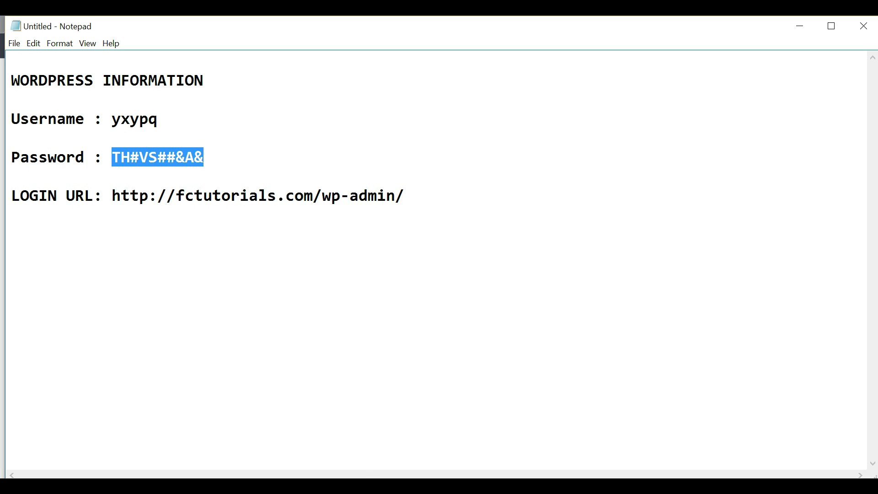
key(ctrl+c)
key(alt+Tab)
key(ctrl+v)
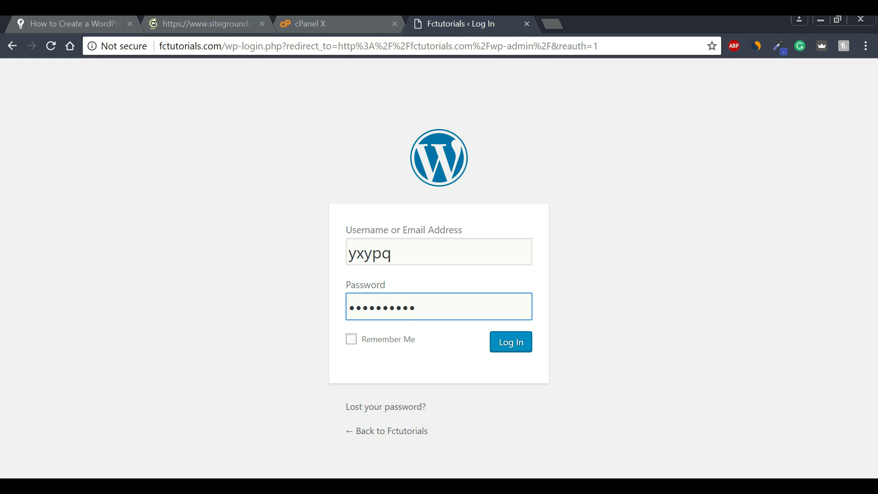
click(511, 342)
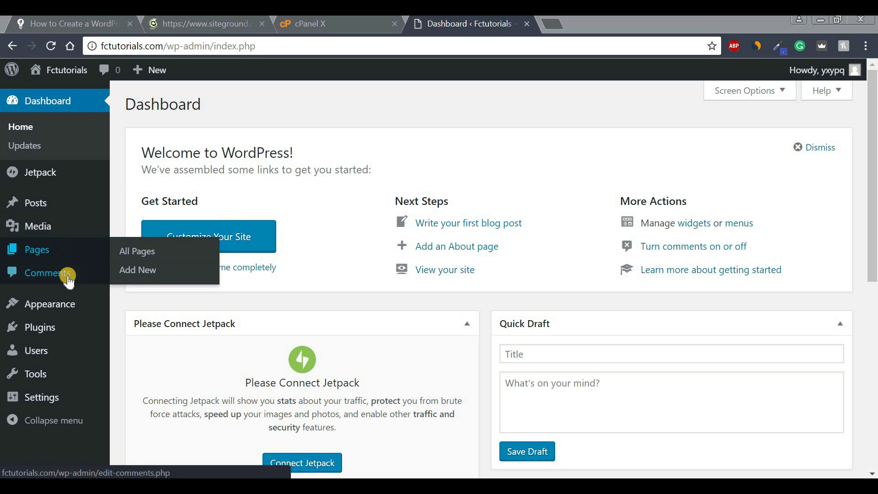
Leave the Dashboard for the live fctutorials.com front page via Visit Site.
mouse_move(65, 364)
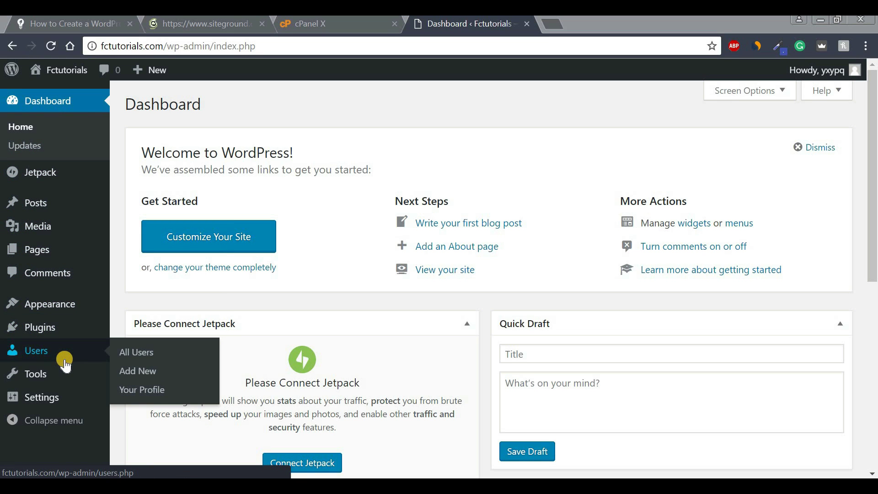
mouse_move(45, 256)
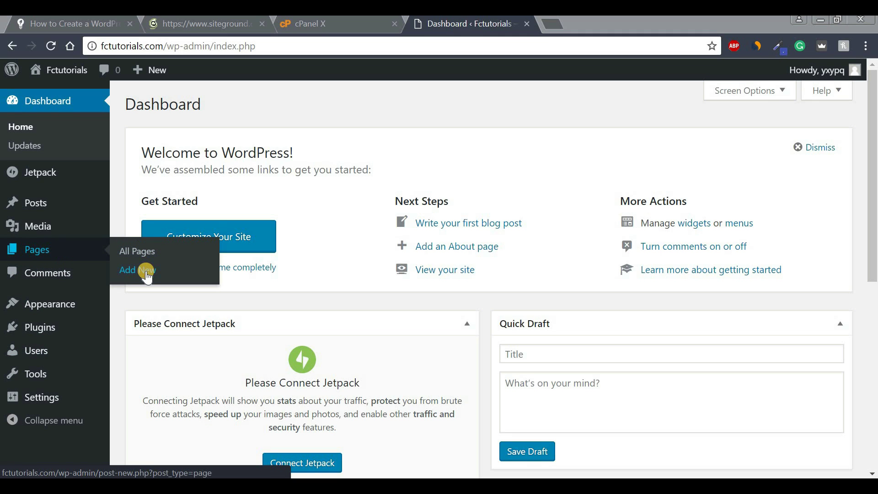
mouse_move(35, 202)
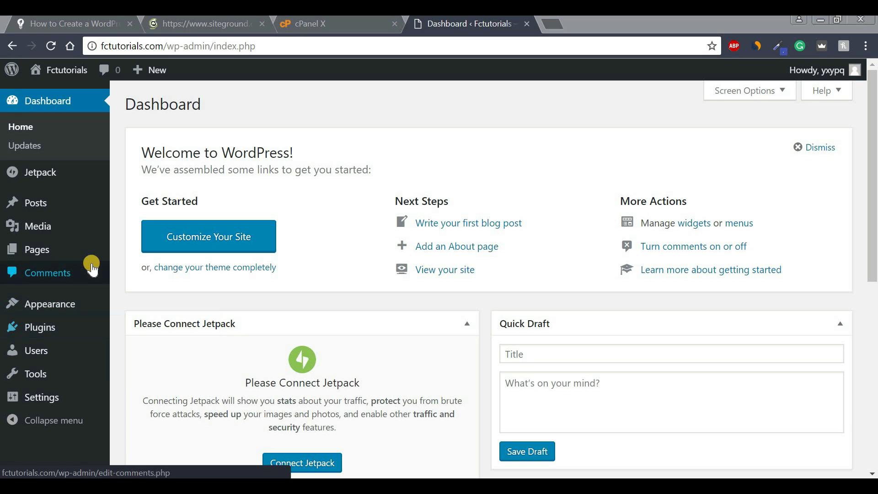
mouse_move(94, 256)
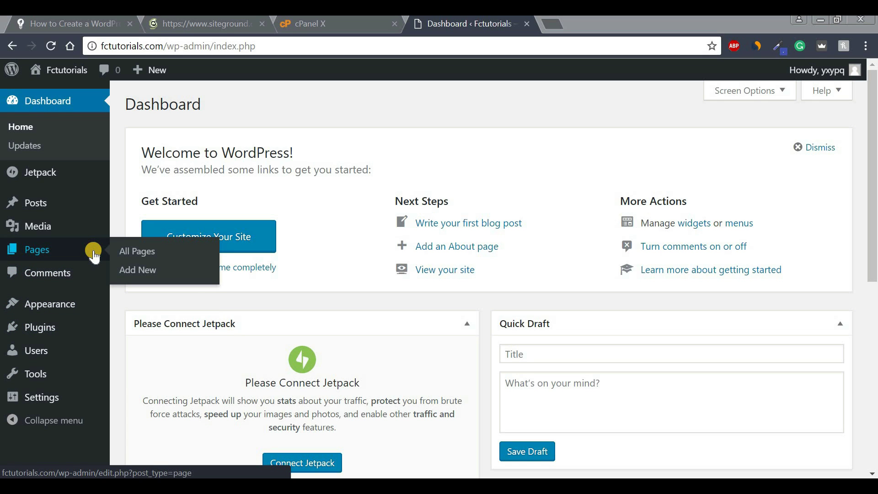
mouse_move(60, 68)
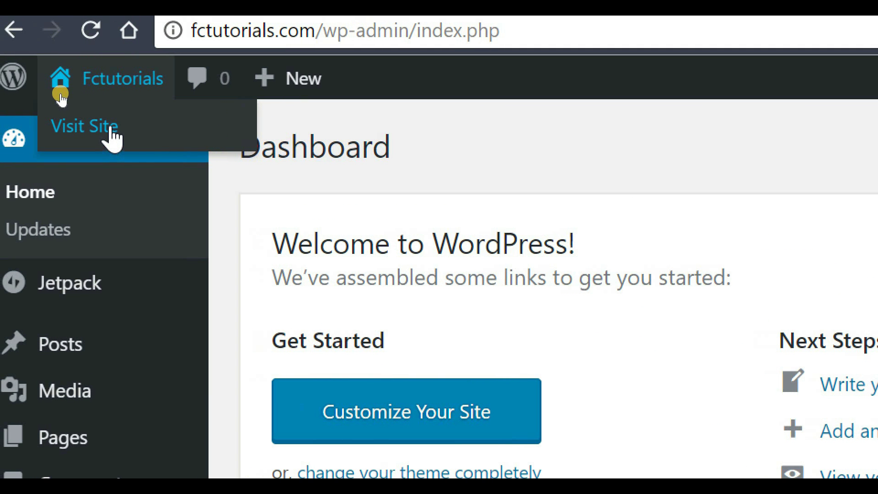
click(111, 135)
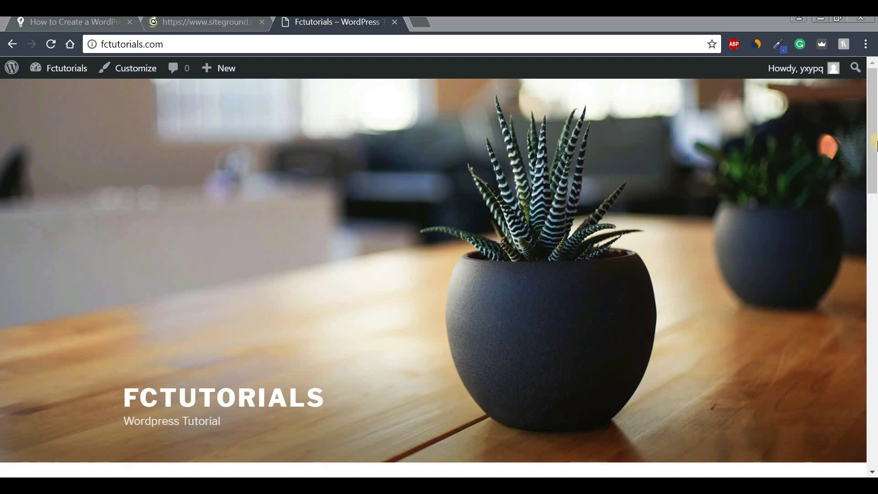
drag(872, 135, 853, 111)
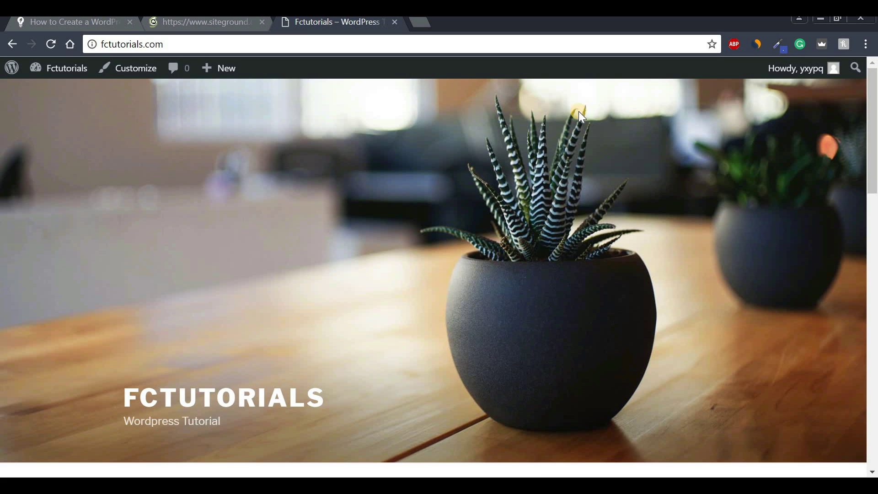
mouse_move(54, 77)
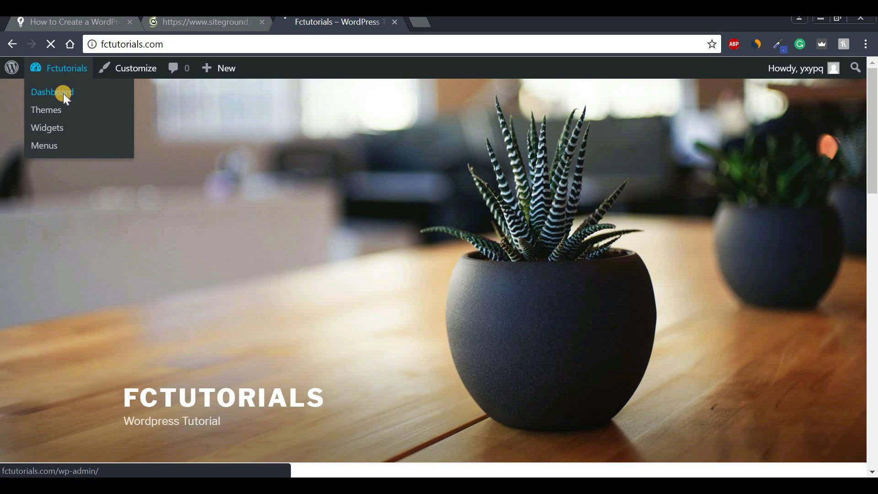
Return to the admin Dashboard and open Plugins > Add New to browse featured plugins.
click(64, 94)
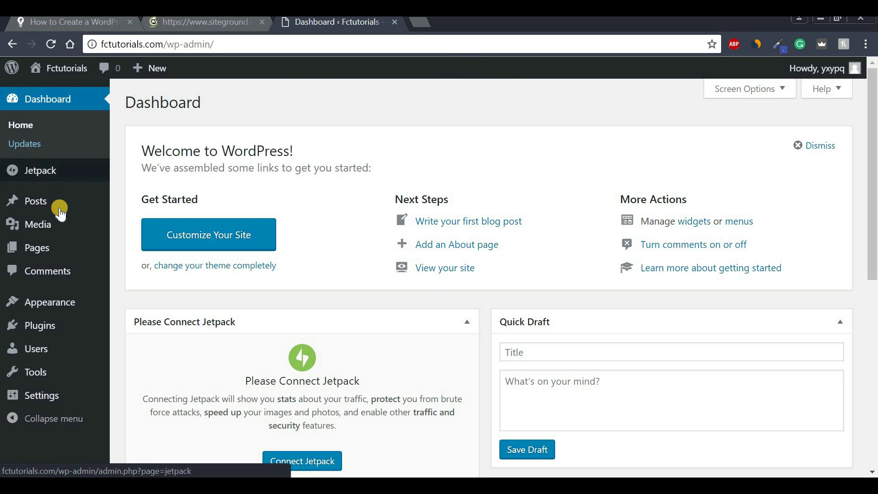
mouse_move(67, 333)
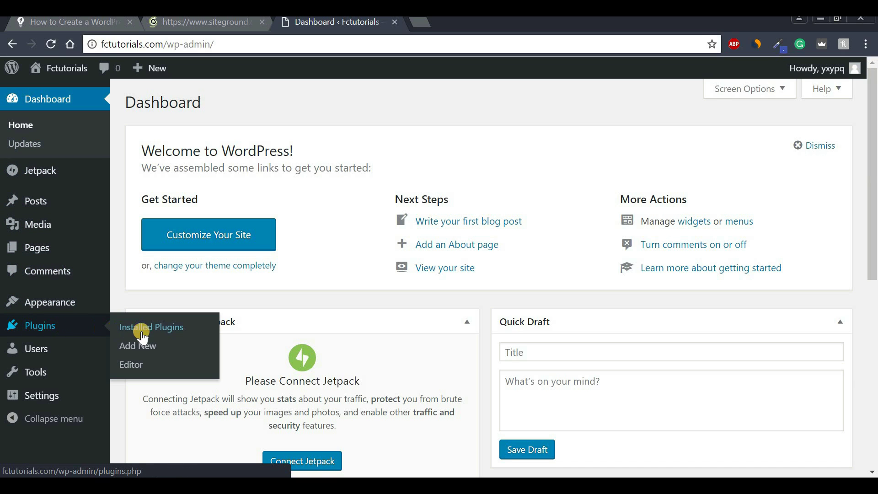
click(171, 355)
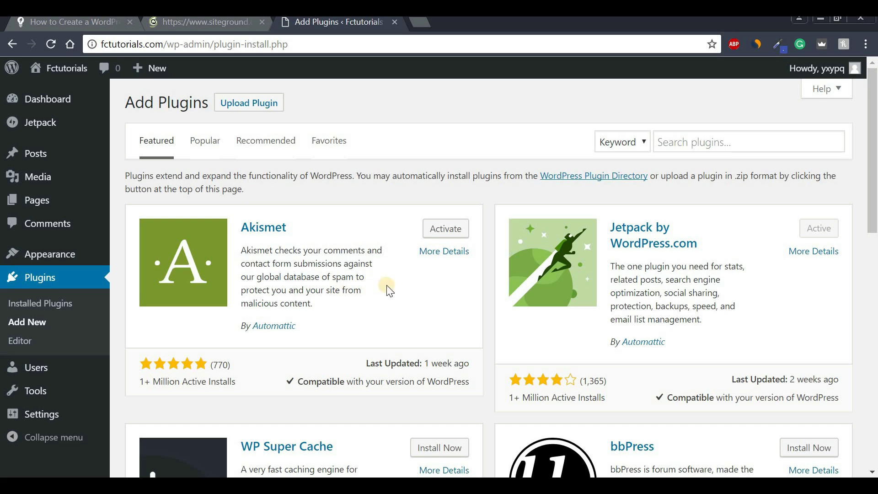
mouse_move(874, 125)
mouse_down()
mouse_move(875, 379)
mouse_move(875, 115)
mouse_up()
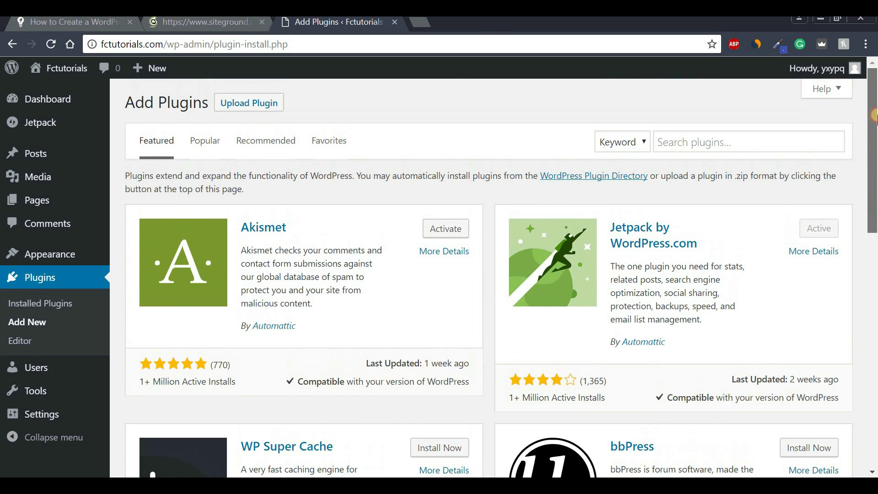
Search the plugin directory for 'Elementor'.
click(689, 142)
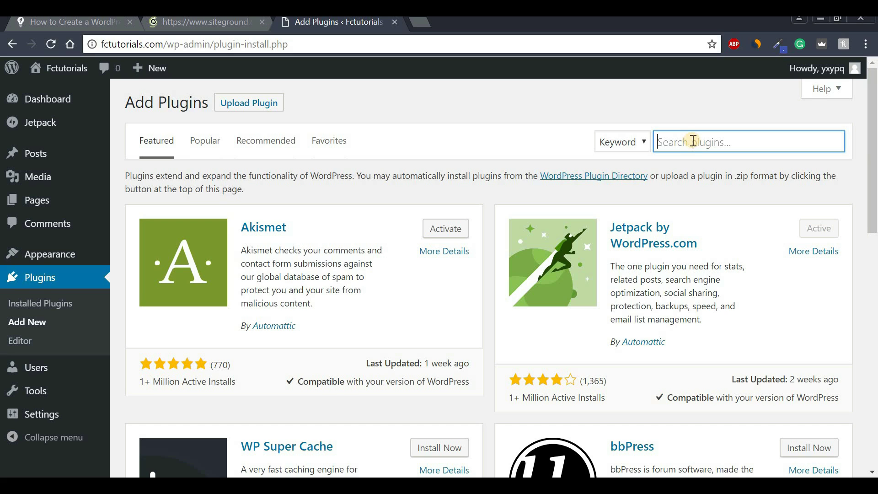
key(Caps_Lock)
text(E)
key(Caps_Lock)
text(lementor)
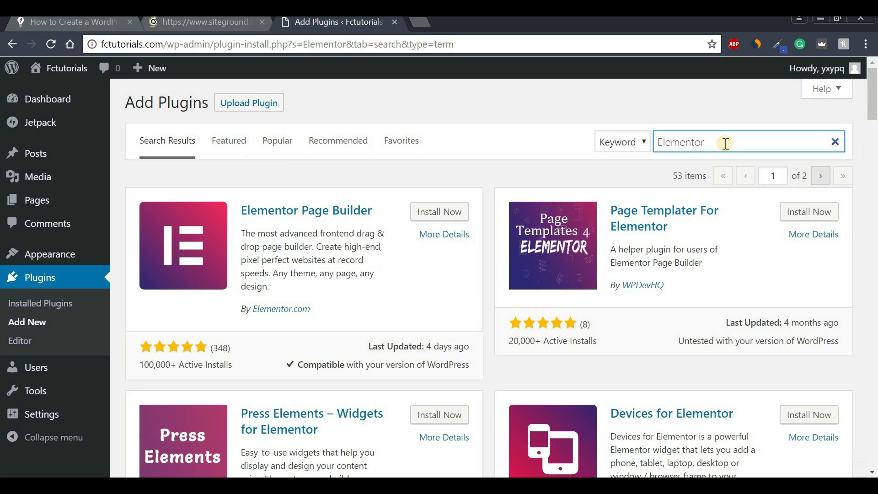
drag(657, 142, 706, 143)
click(722, 143)
Install and activate the Elementor Page Builder plugin.
drag(141, 363, 235, 366)
click(235, 366)
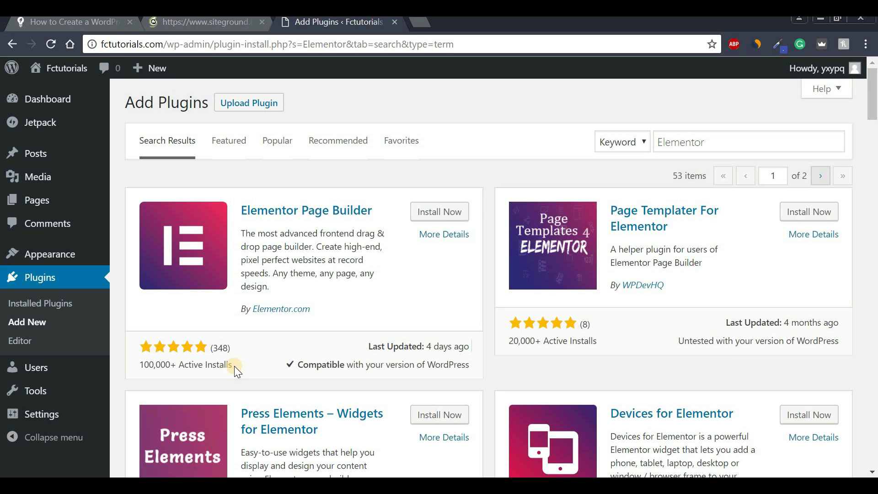
click(439, 212)
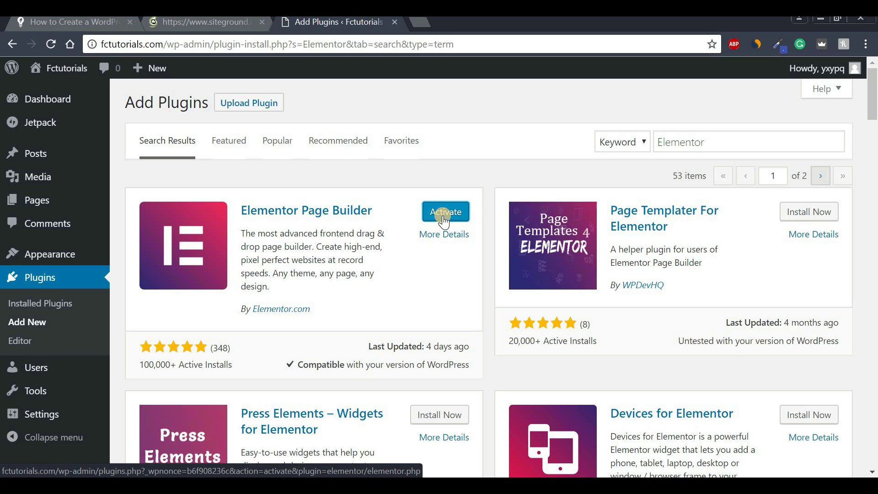
click(444, 220)
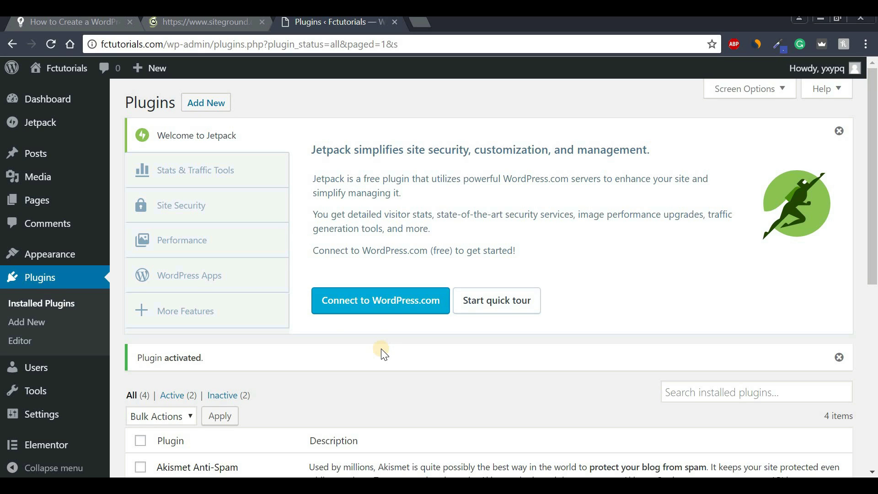
Create a new page titled 'Home'.
mouse_move(55, 93)
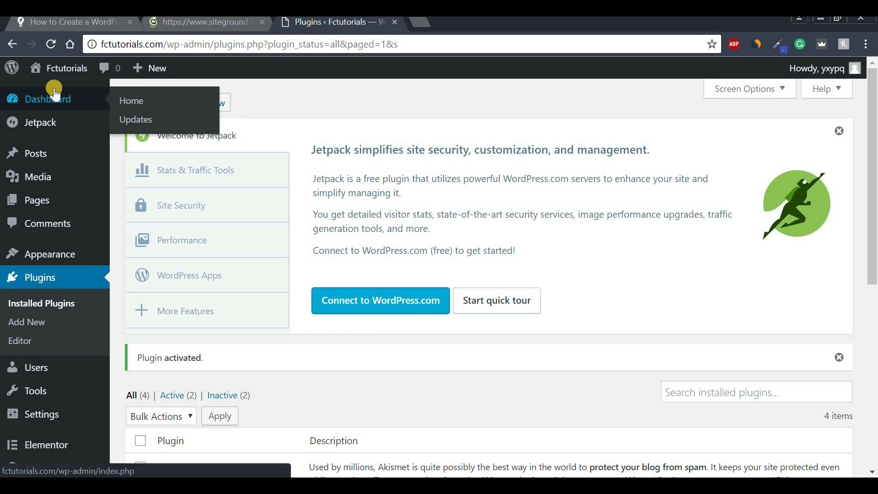
mouse_move(56, 207)
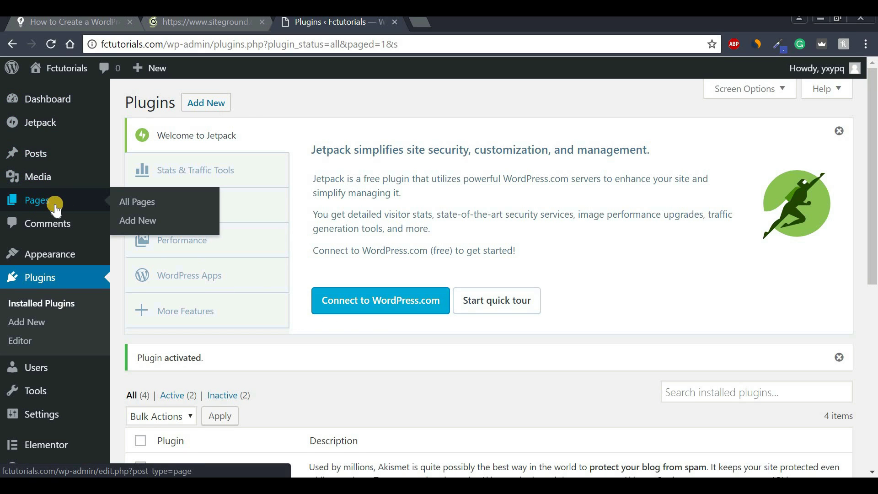
click(129, 230)
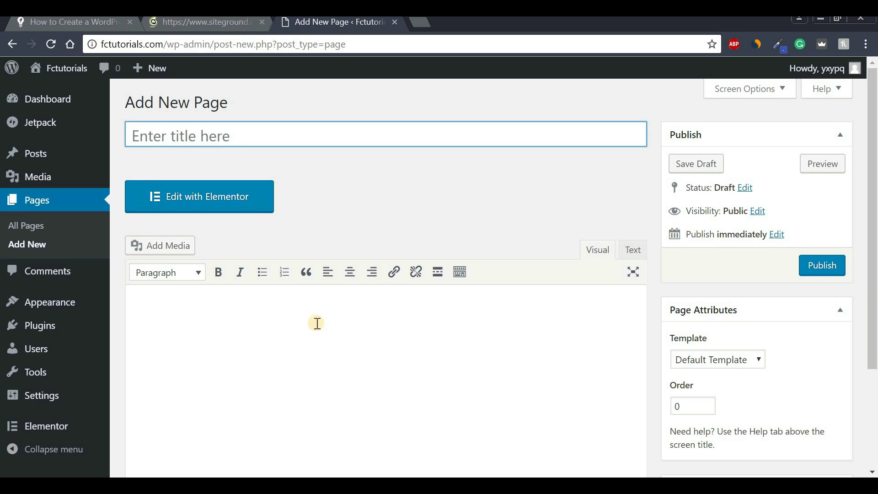
click(345, 135)
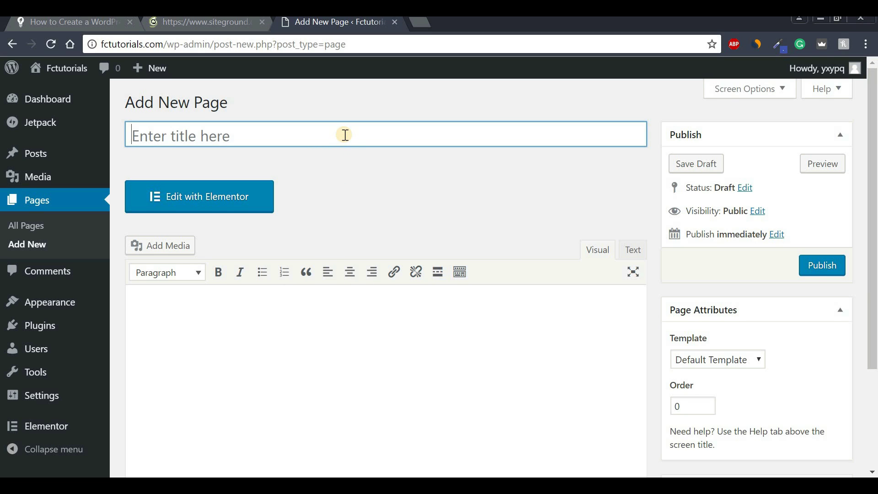
text(Home)
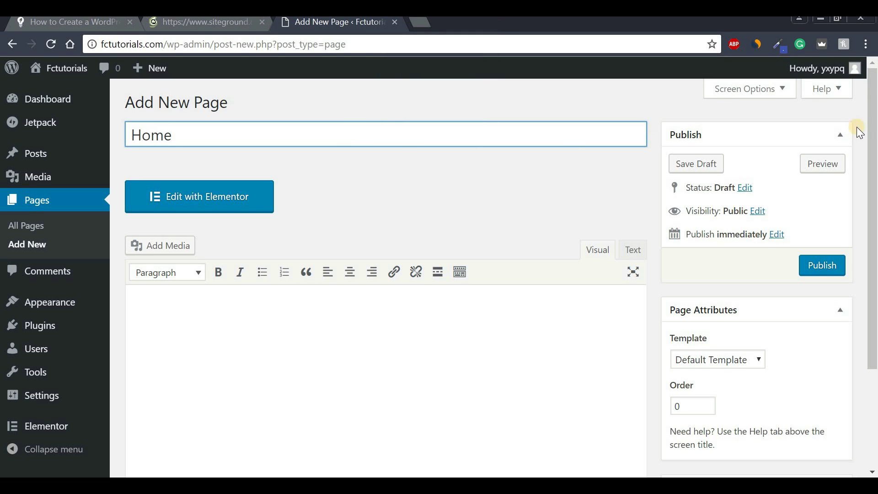
Set the Home page's template to Elementor Canvas and publish it.
drag(874, 141, 874, 210)
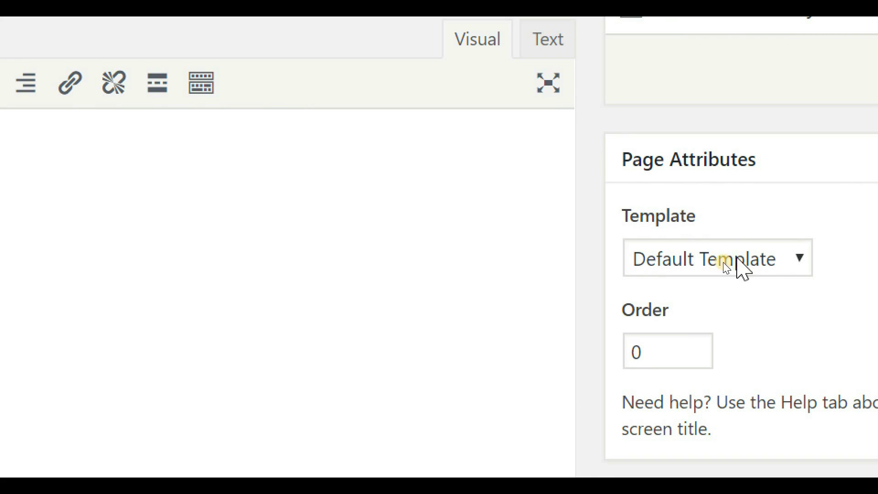
click(737, 261)
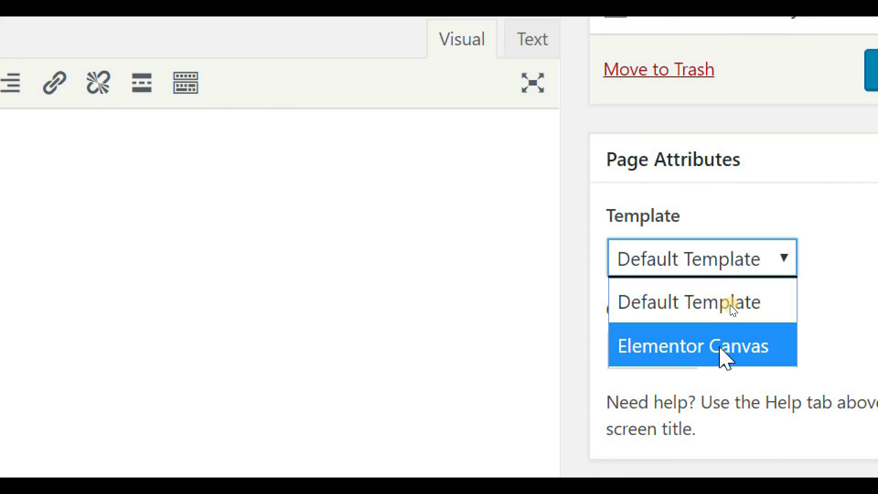
click(731, 350)
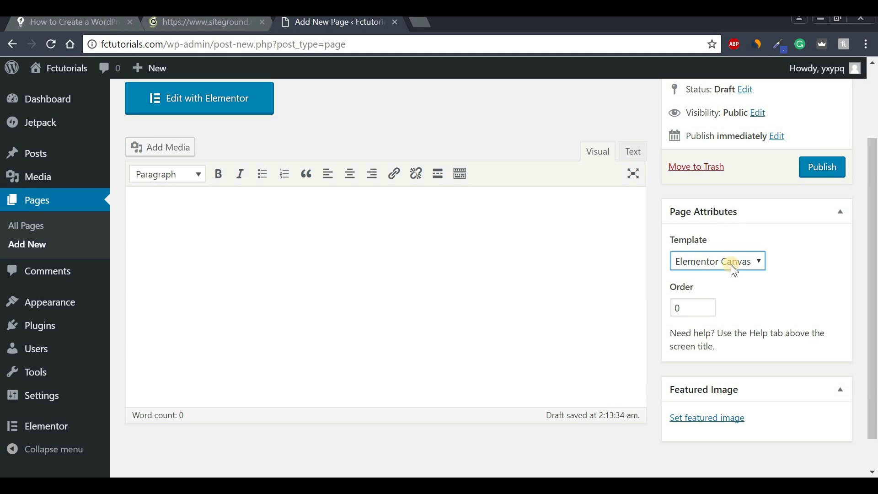
scroll(503, 183, up, 3)
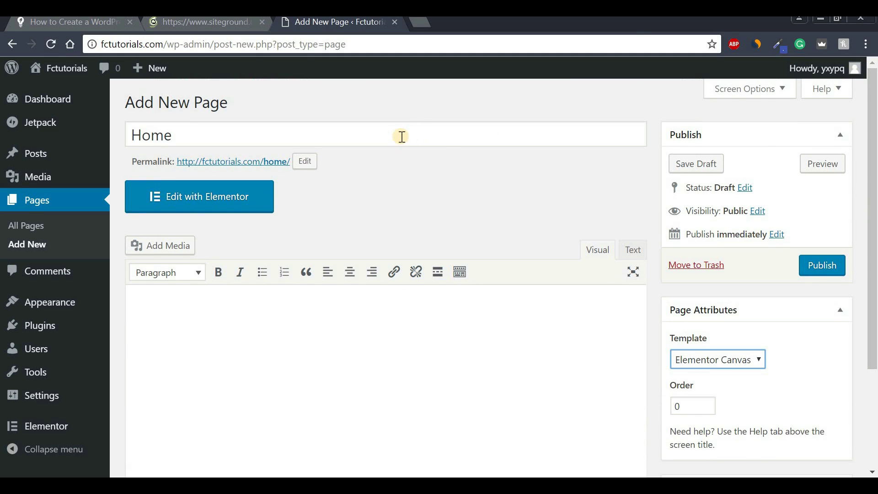
click(825, 265)
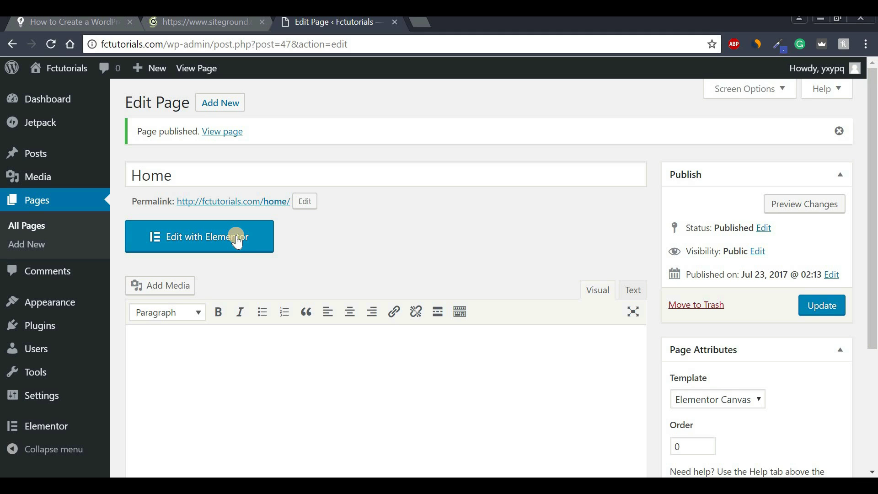
Open the empty Home page in Elementor and bring up its template options.
click(189, 238)
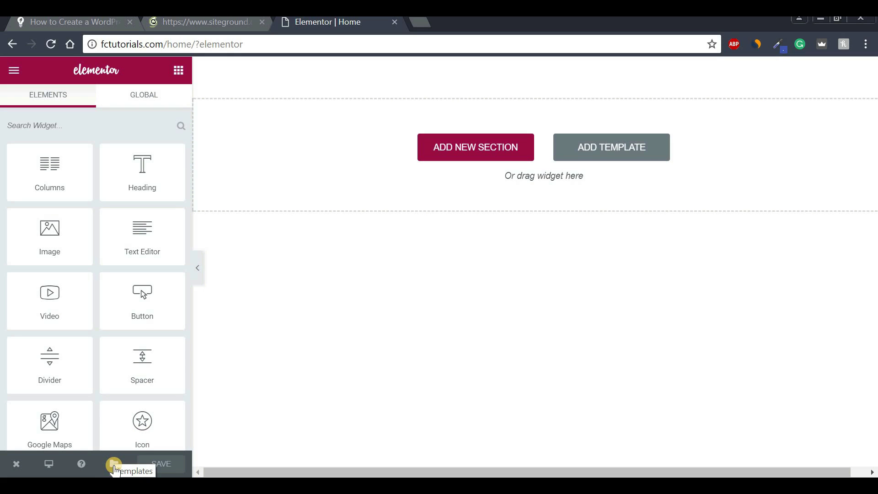
click(115, 466)
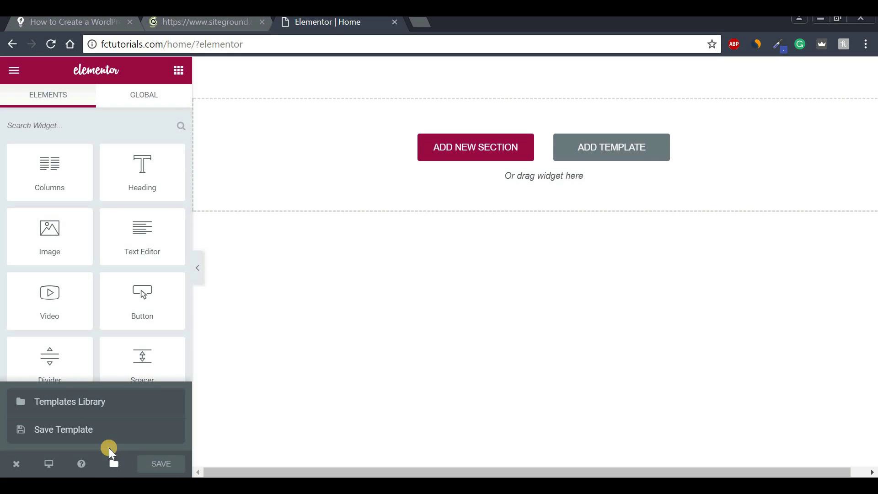
Open the Templates Library and browse predesigned homepages like Restaurant and Coffee Shop.
click(91, 404)
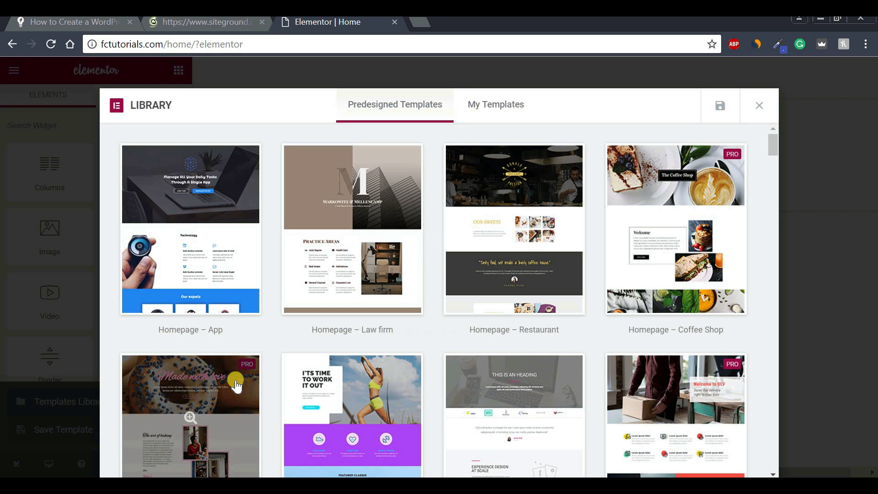
drag(770, 141, 752, 147)
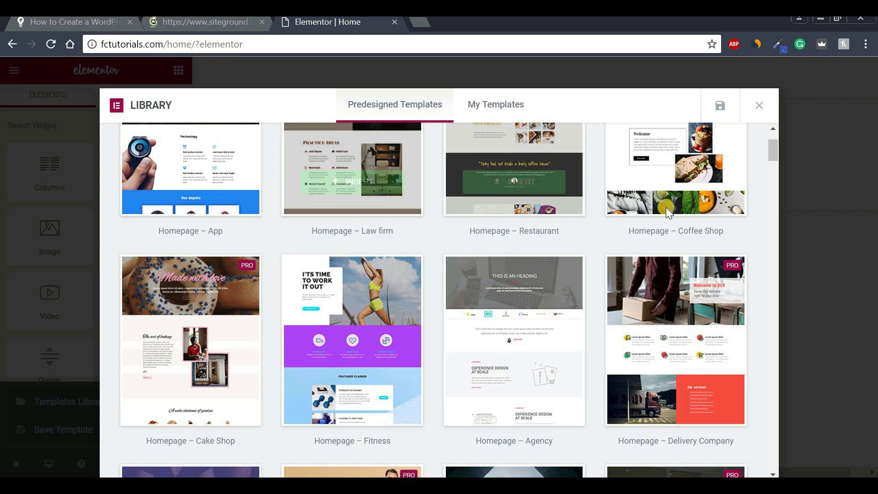
drag(776, 150, 774, 191)
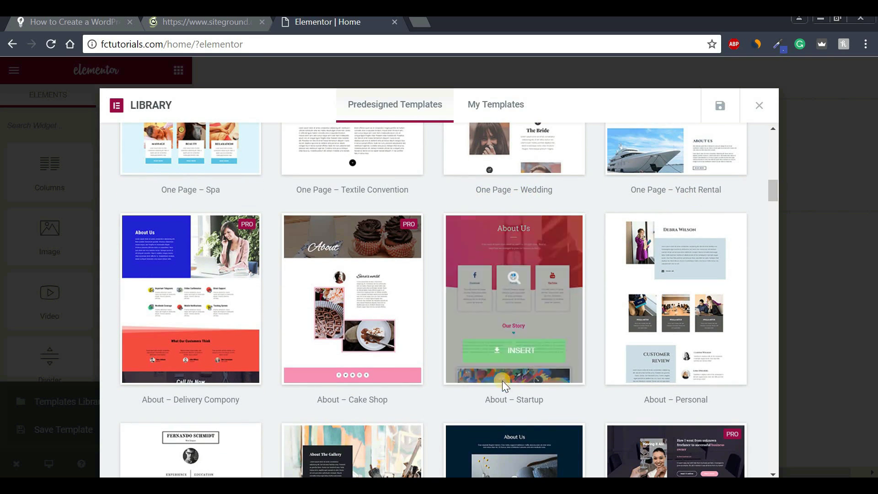
drag(773, 192, 763, 140)
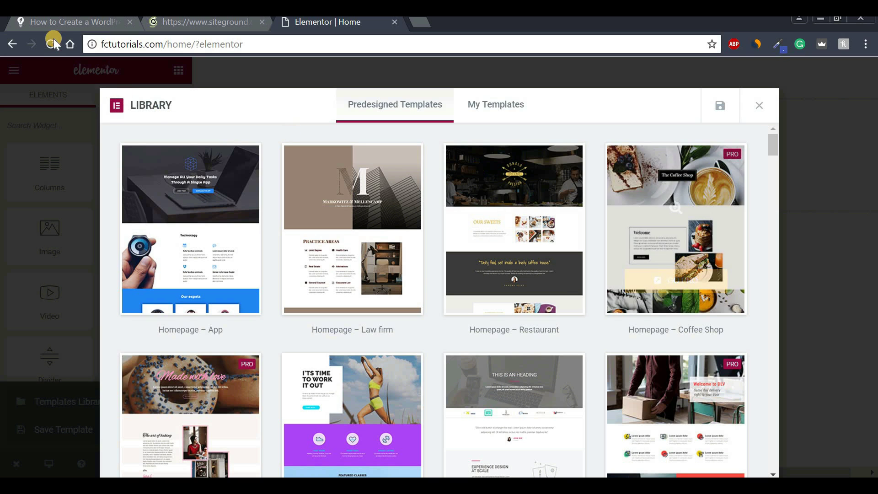
click(72, 21)
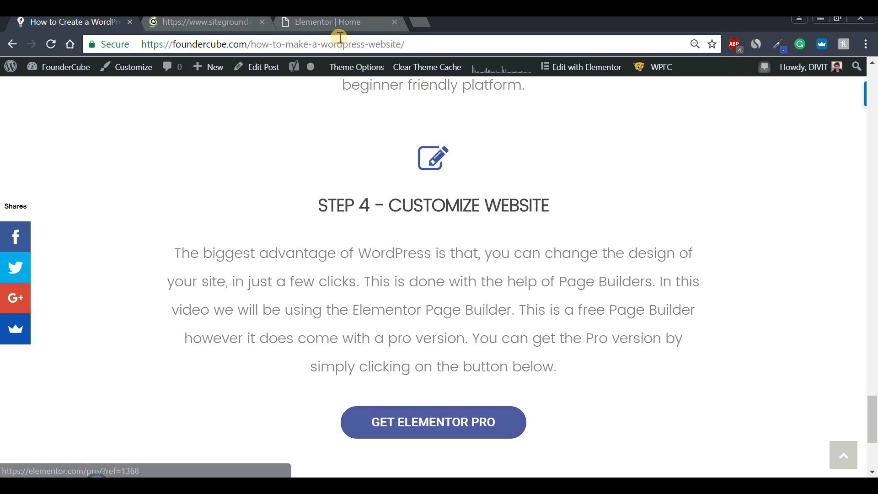
click(355, 29)
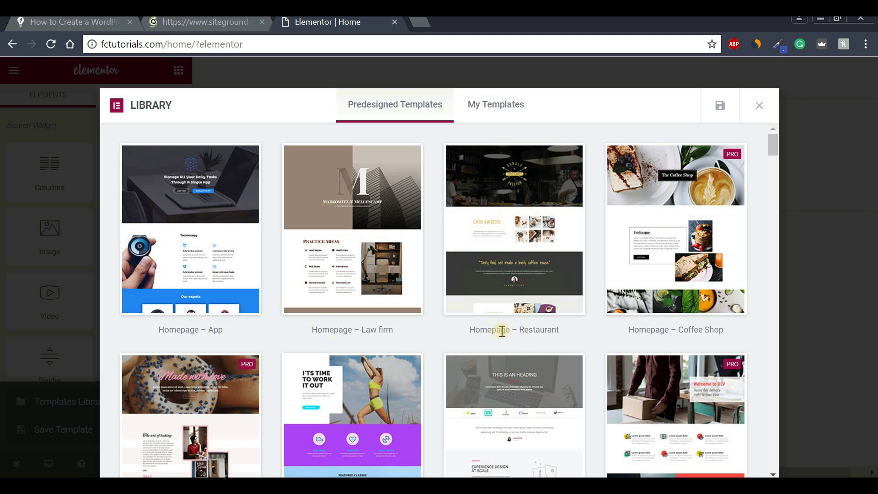
Preview the Homepage – Restaurant template and insert it into the Home page.
click(514, 209)
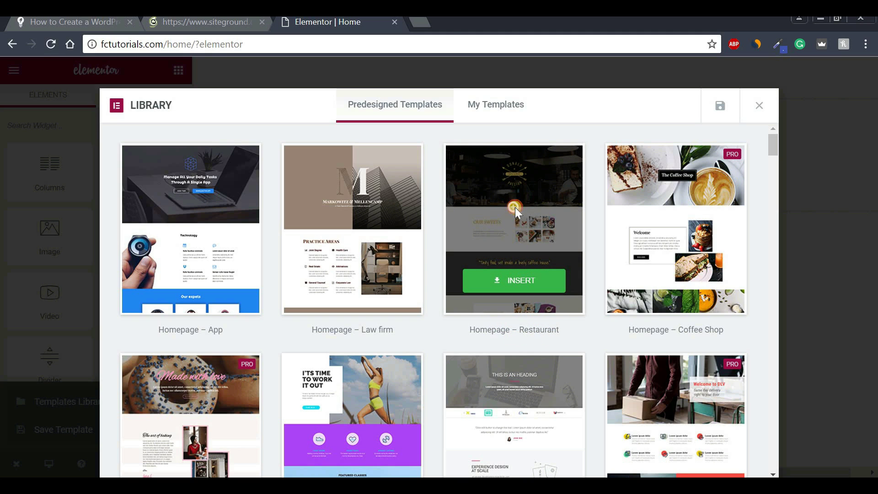
click(515, 207)
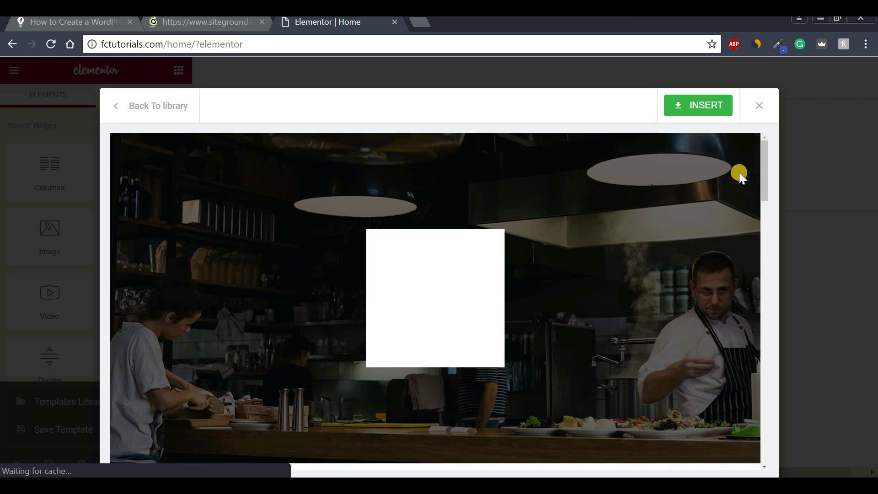
mouse_move(763, 162)
mouse_down()
mouse_move(769, 443)
mouse_move(777, 373)
mouse_move(770, 160)
mouse_up()
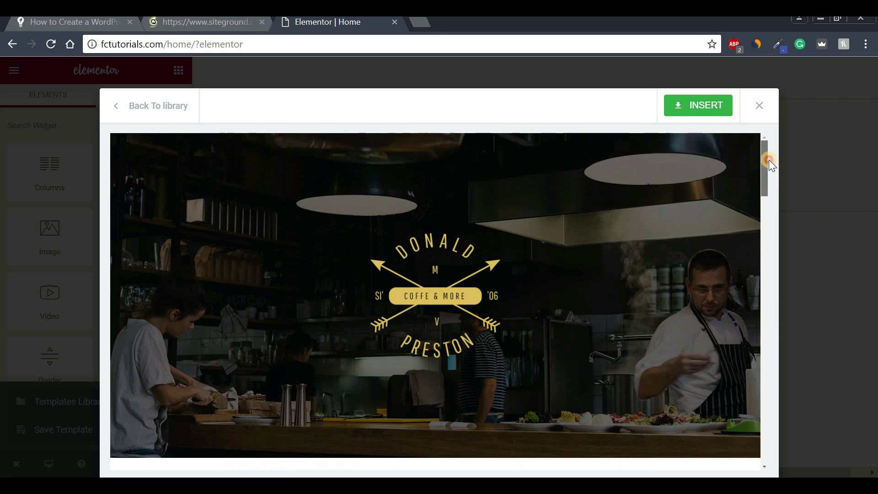
click(700, 110)
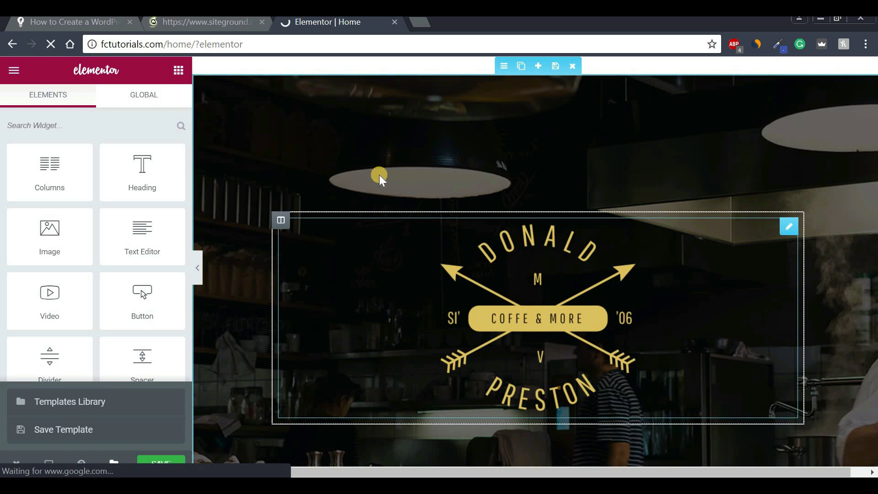
click(200, 270)
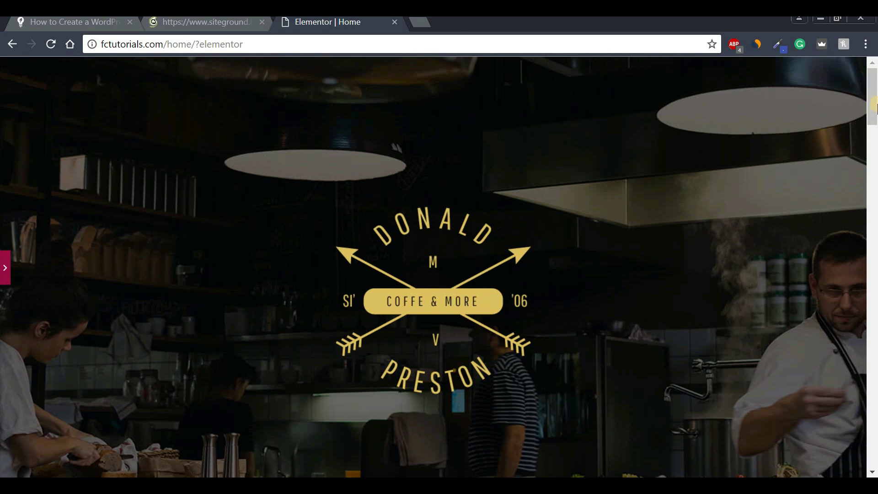
drag(872, 133, 875, 184)
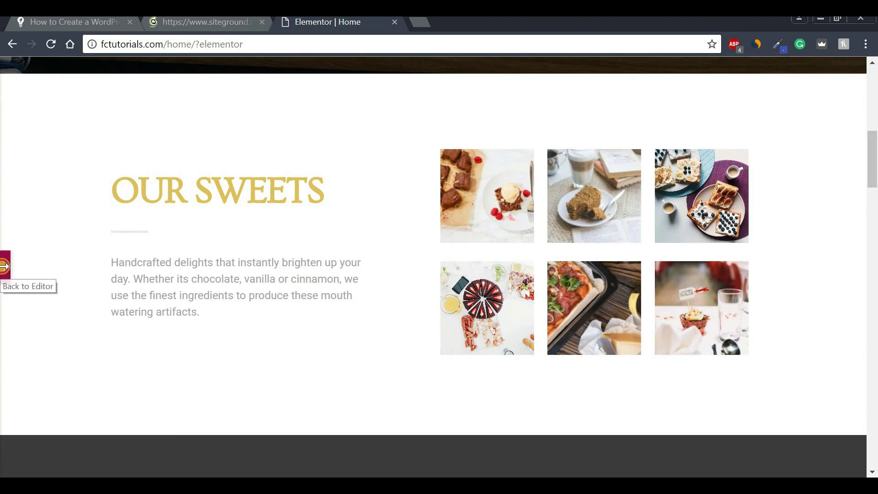
click(4, 270)
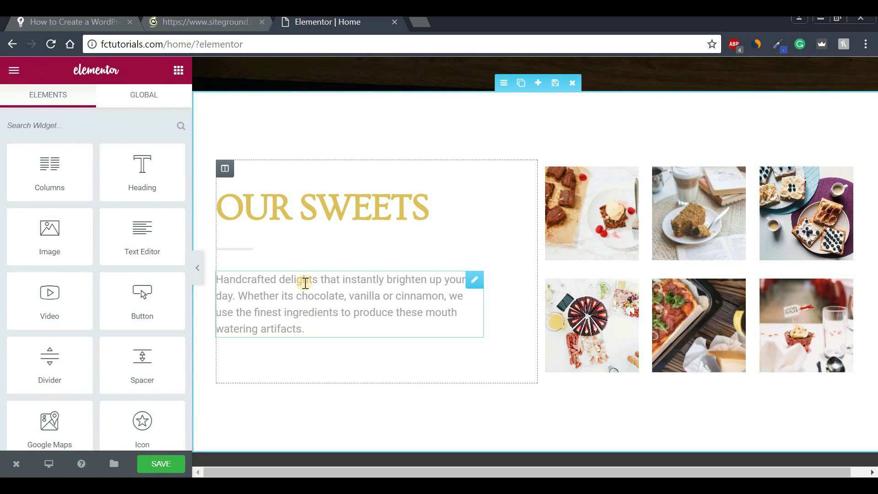
Change the OUR SWEETS heading text to 'Our Deserts'.
click(324, 212)
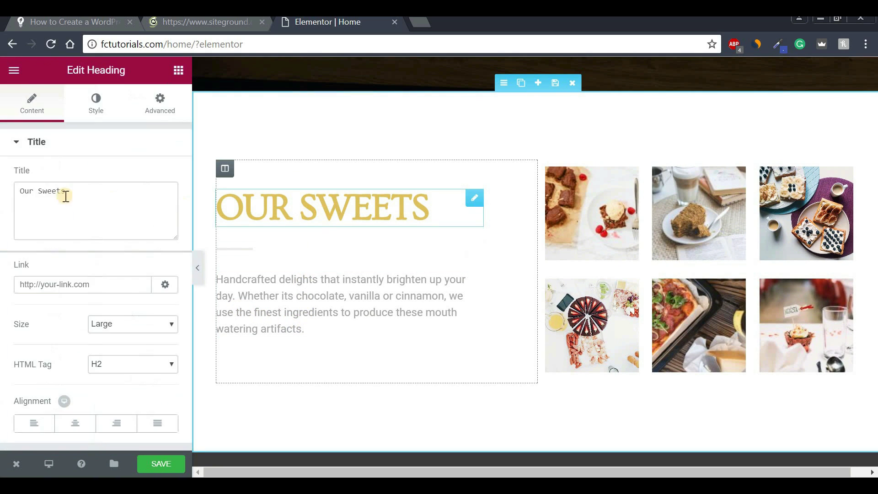
double_click(42, 193)
key(BackSpace)
key(Caps_Lock)
text(D)
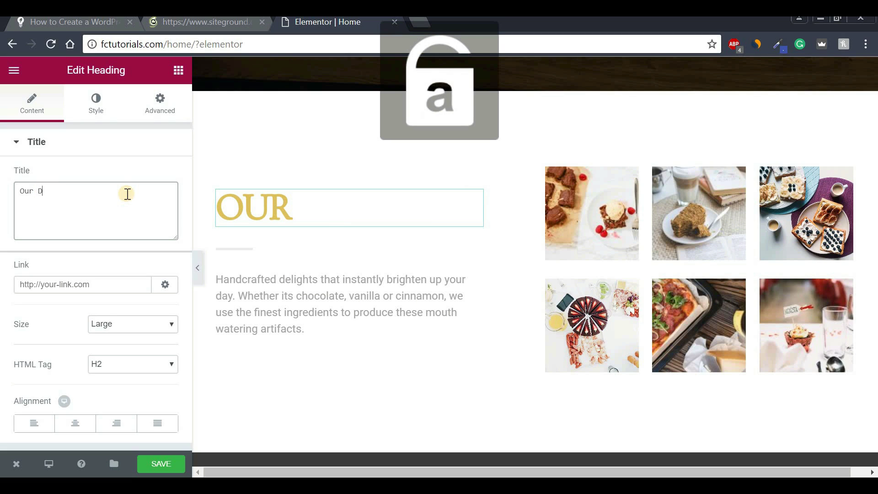
text(eserts)
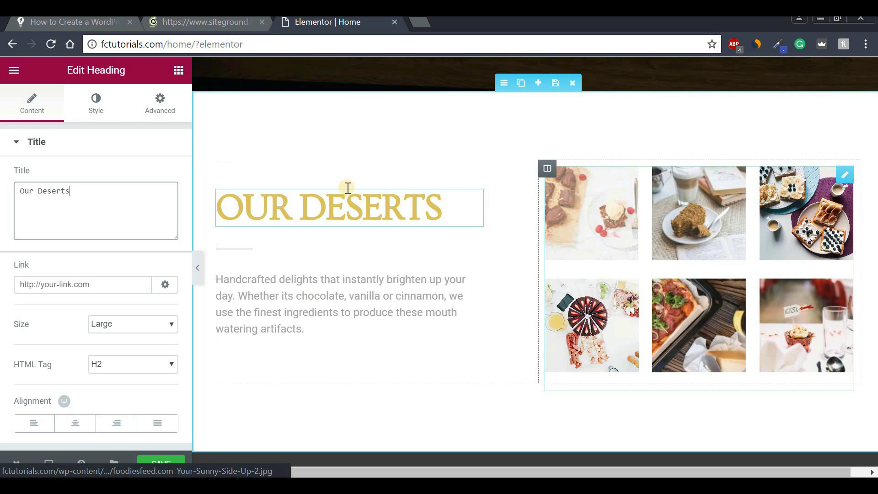
Set the heading's text colour to the lighter gold #d6c559.
click(94, 116)
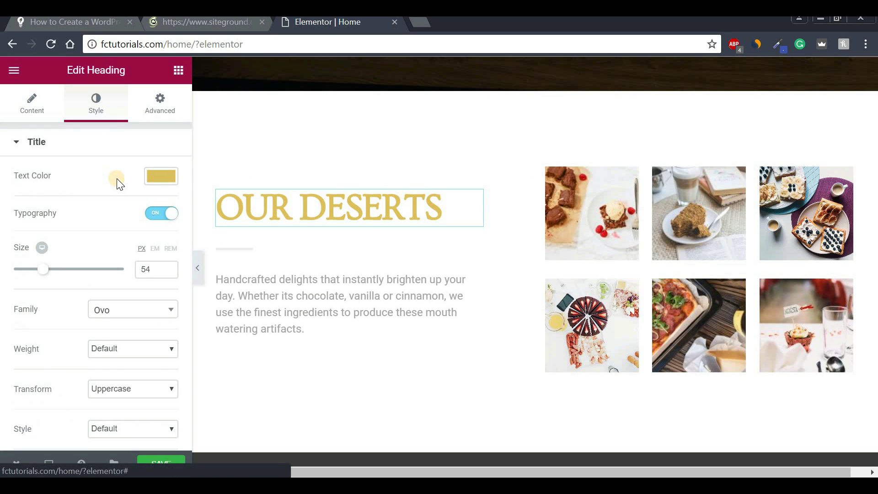
click(163, 179)
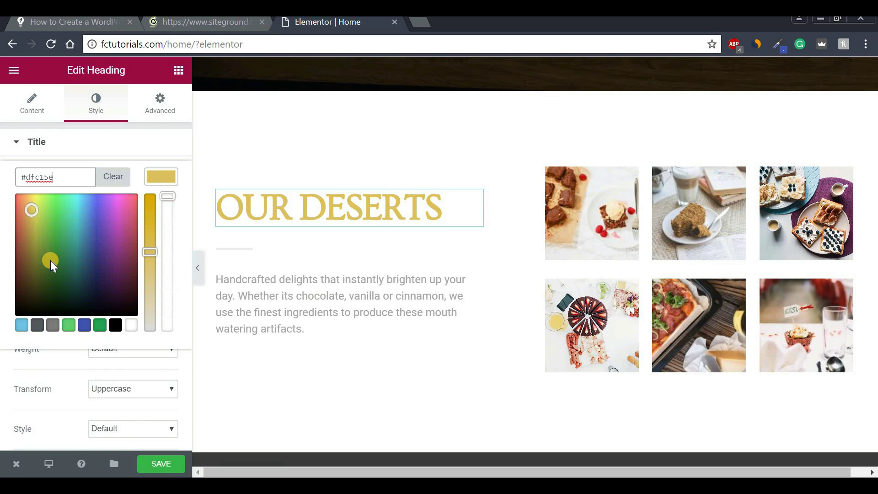
click(32, 228)
click(34, 215)
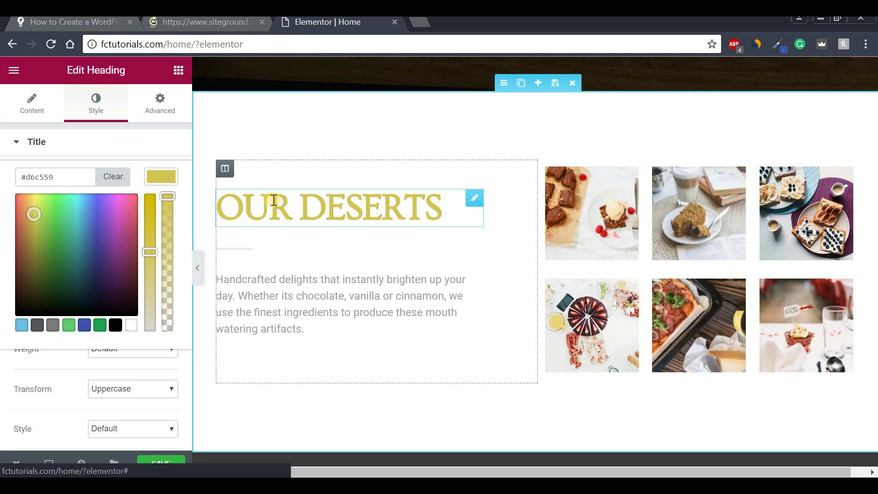
Cancel the Remove Column prompt so the heading's column is kept.
mouse_move(224, 169)
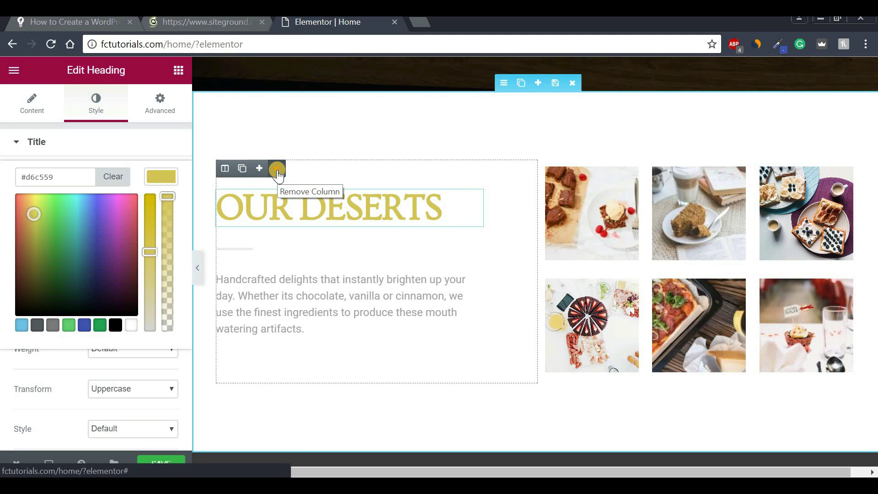
click(277, 172)
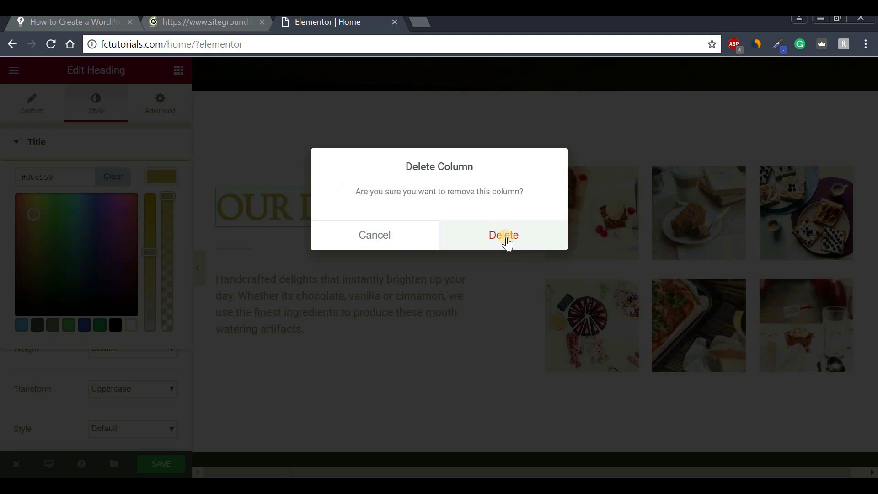
click(403, 241)
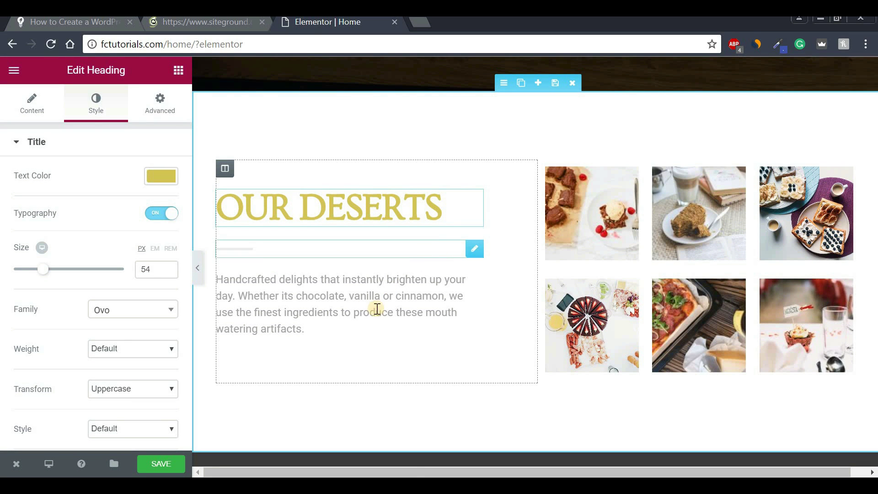
drag(418, 473, 490, 473)
drag(875, 151, 875, 213)
scroll(875, 213, down, 2)
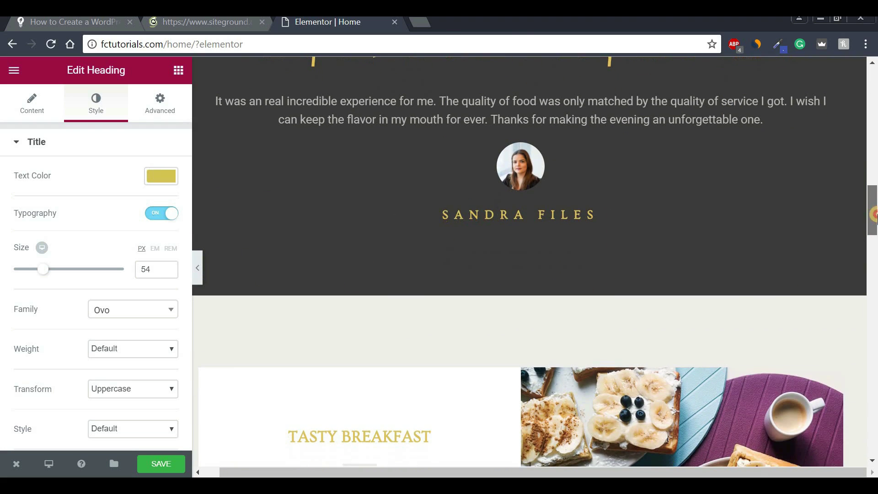
drag(875, 211, 875, 193)
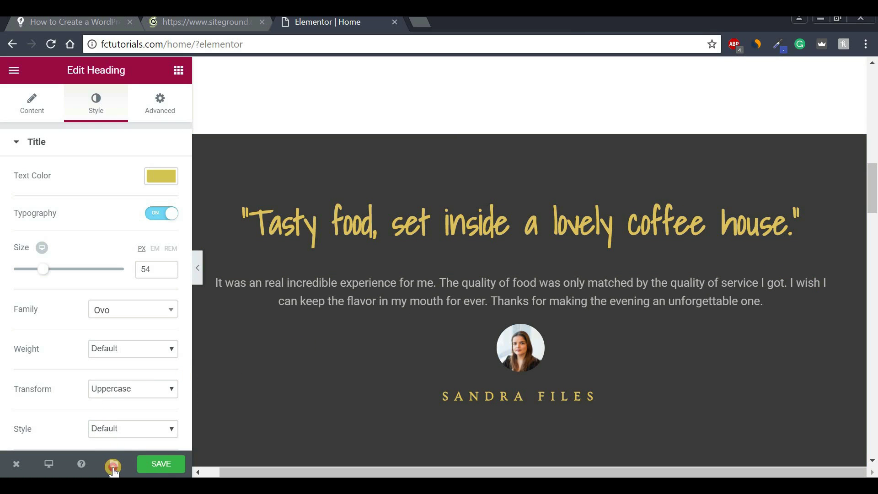
Save the page to the library as a template named 'Homepage', then close the library.
click(113, 466)
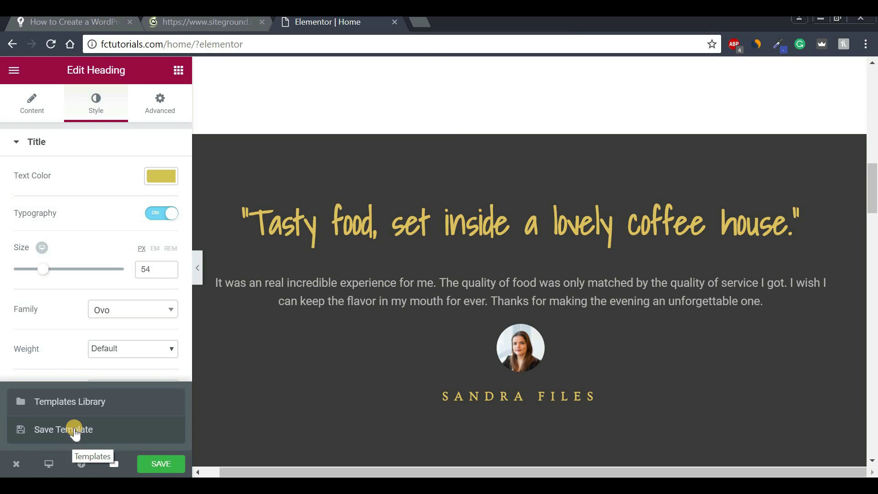
click(74, 432)
click(312, 272)
text(Homep)
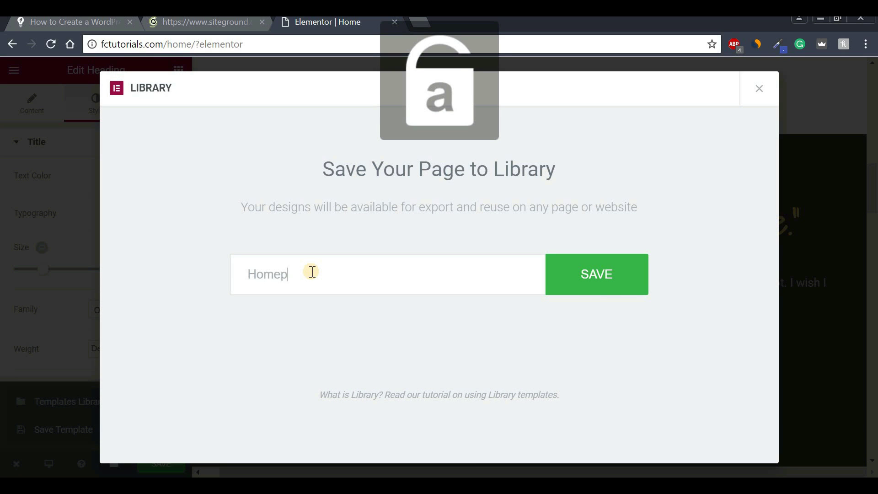
text(age)
click(616, 275)
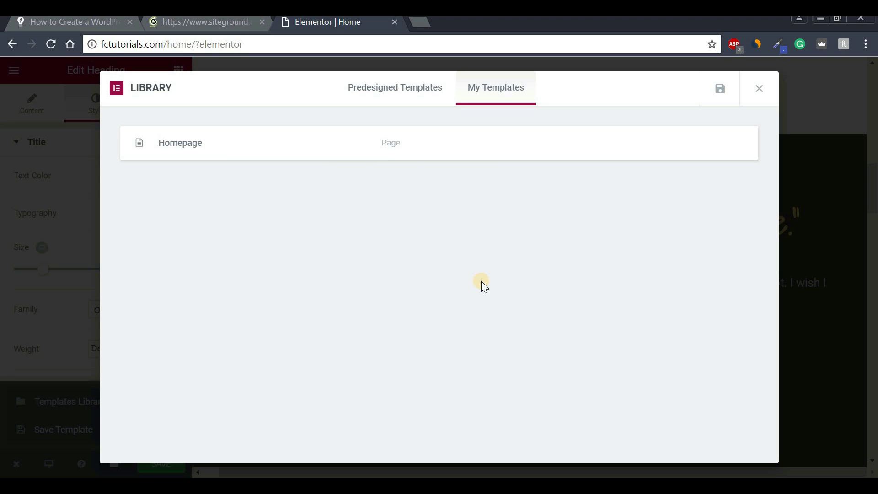
mouse_move(275, 130)
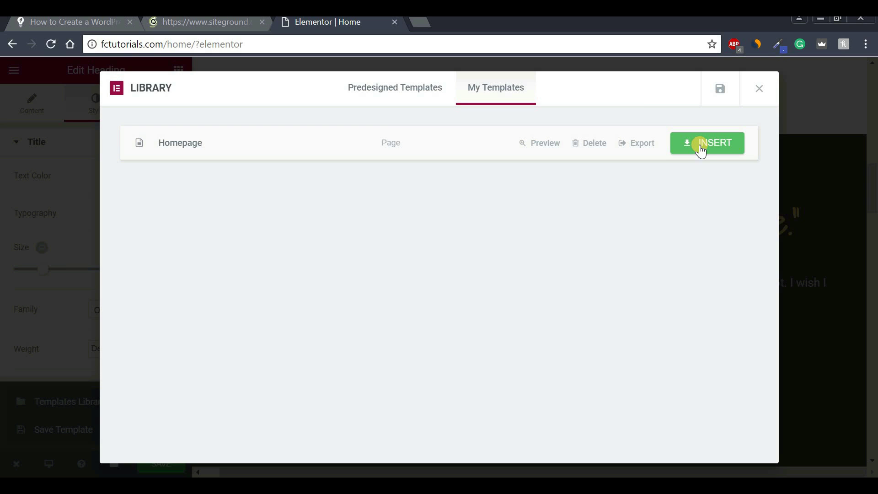
click(759, 92)
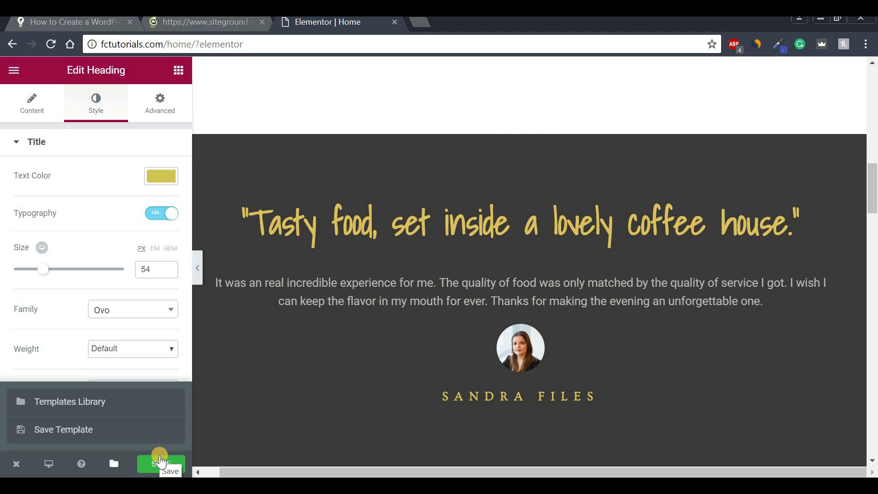
Preview the page at mobile and tablet widths, return to desktop, and save.
click(47, 463)
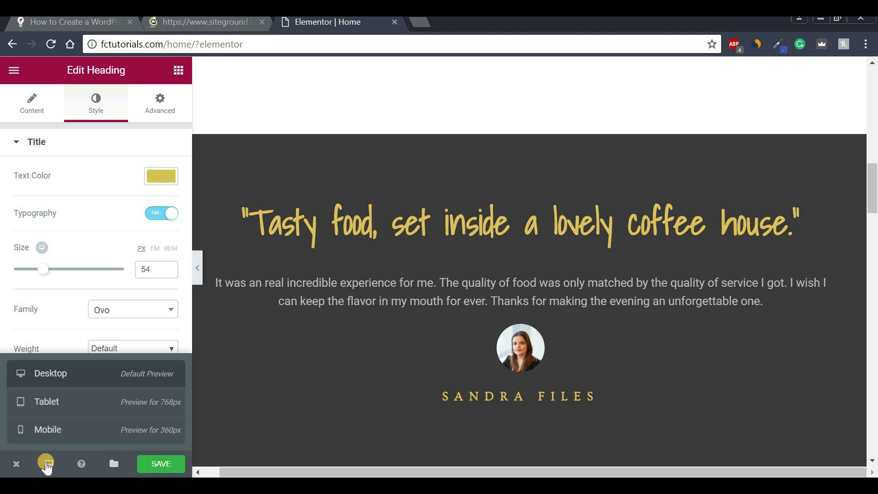
click(60, 434)
drag(654, 192, 657, 366)
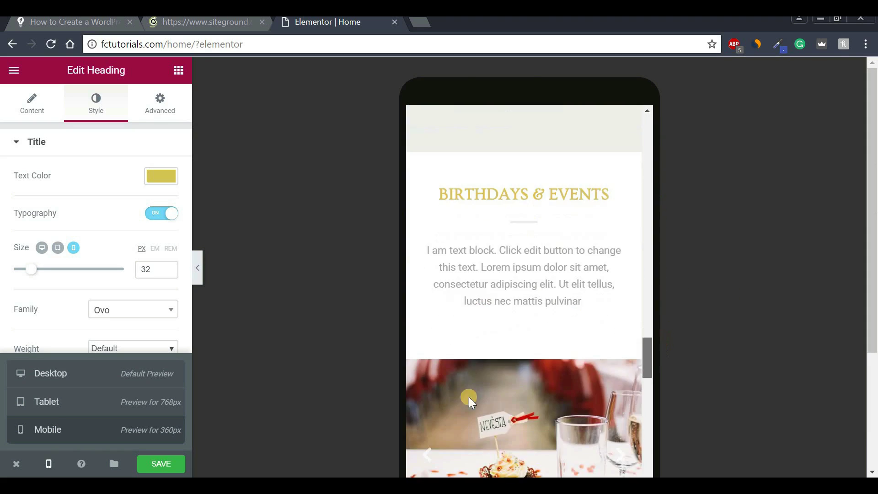
click(68, 405)
drag(787, 457, 781, 175)
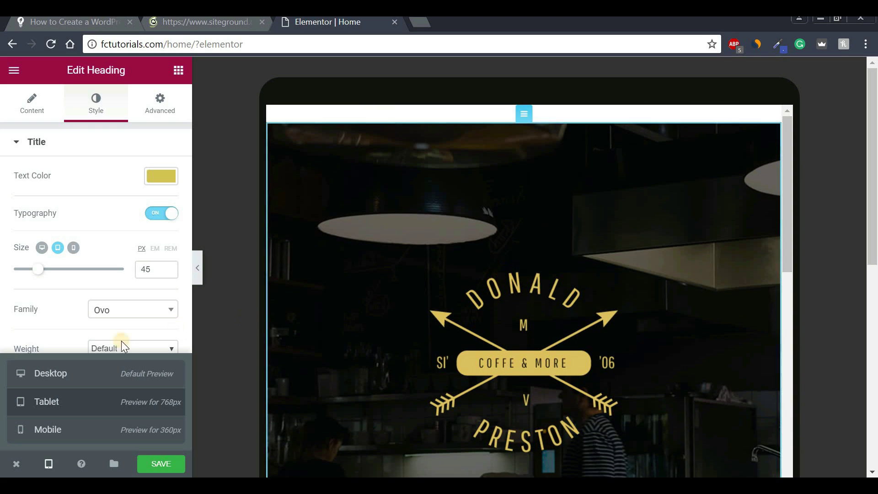
click(34, 380)
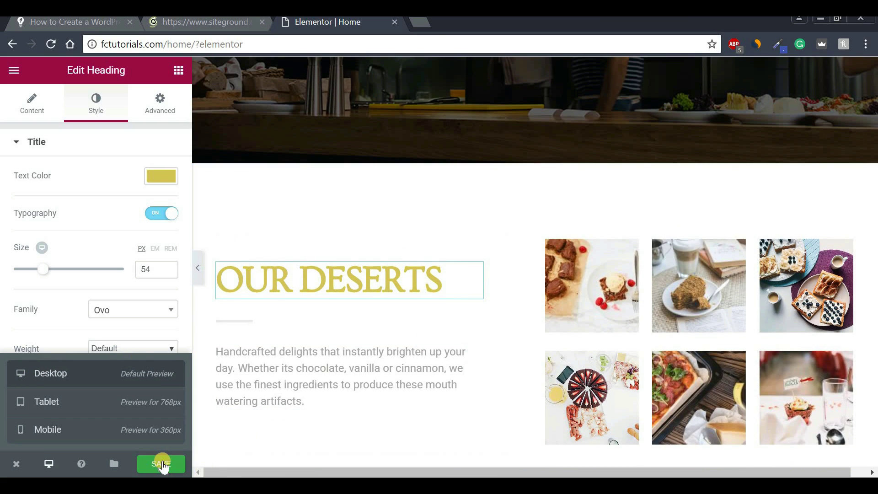
click(150, 464)
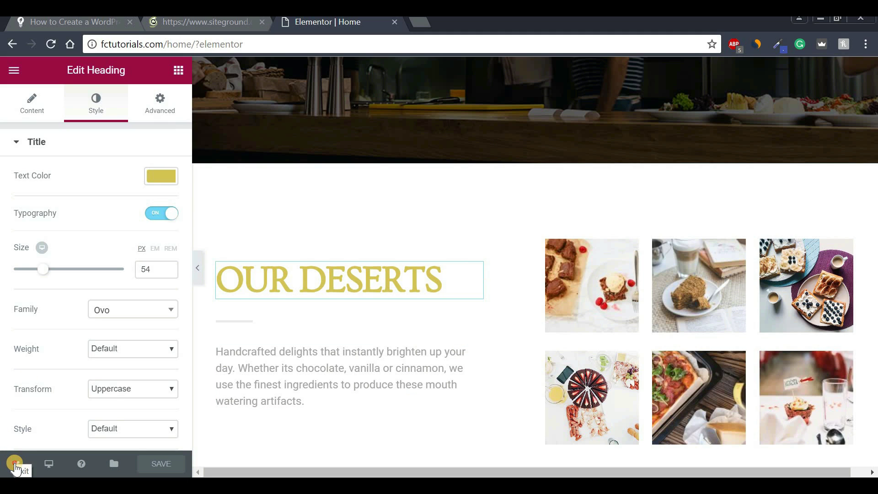
View the live Home page in a new tab, then return to the admin Dashboard.
click(16, 466)
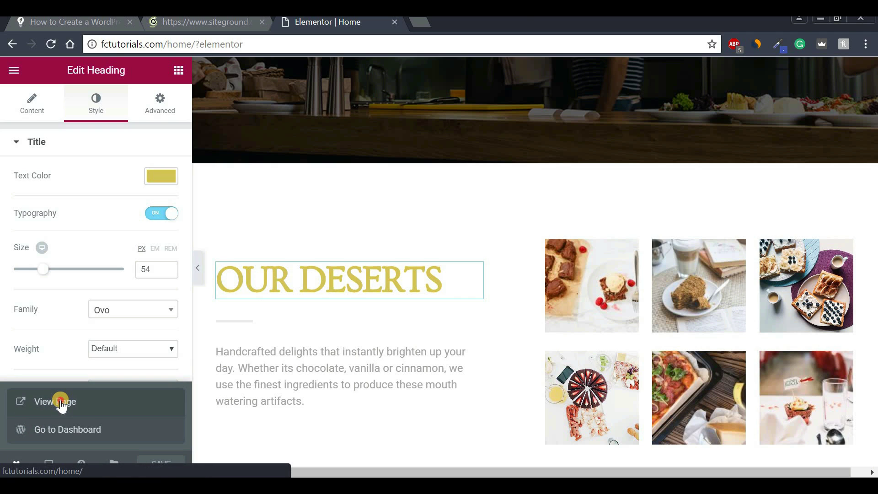
click(60, 403)
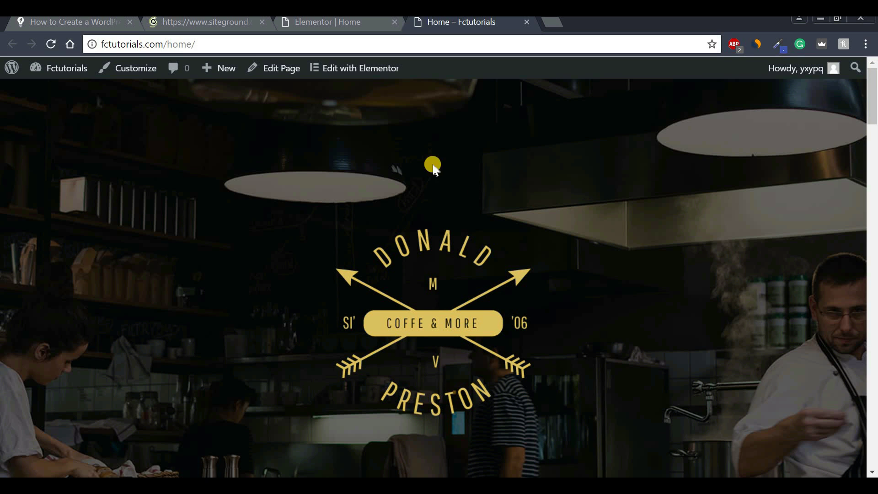
drag(866, 116, 871, 91)
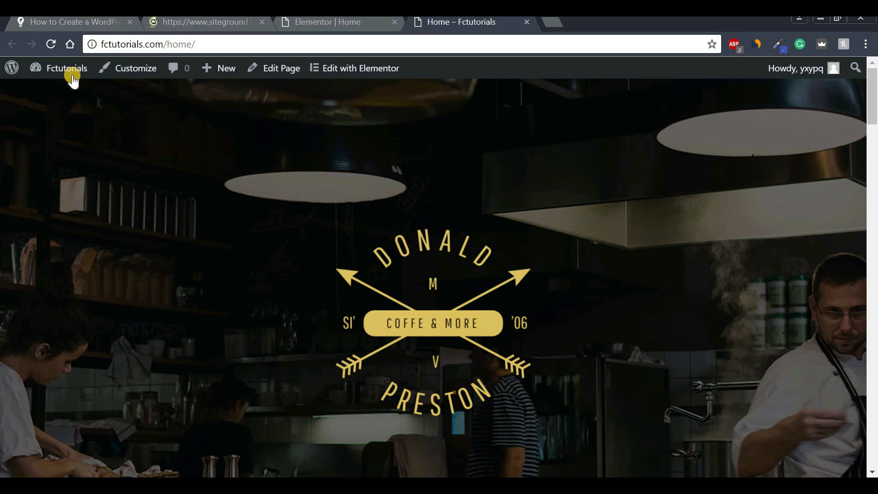
mouse_move(72, 77)
click(61, 89)
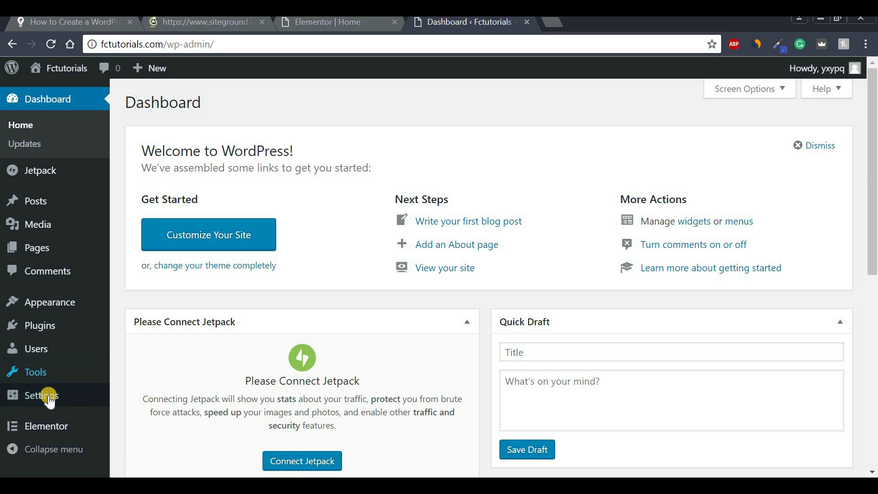
In Reading settings, make the front page a static page set to Home, and save.
mouse_move(47, 403)
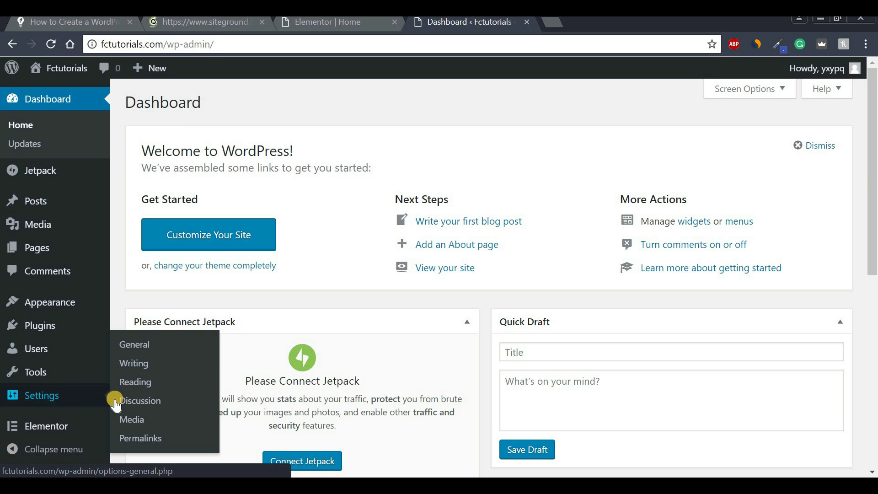
click(138, 385)
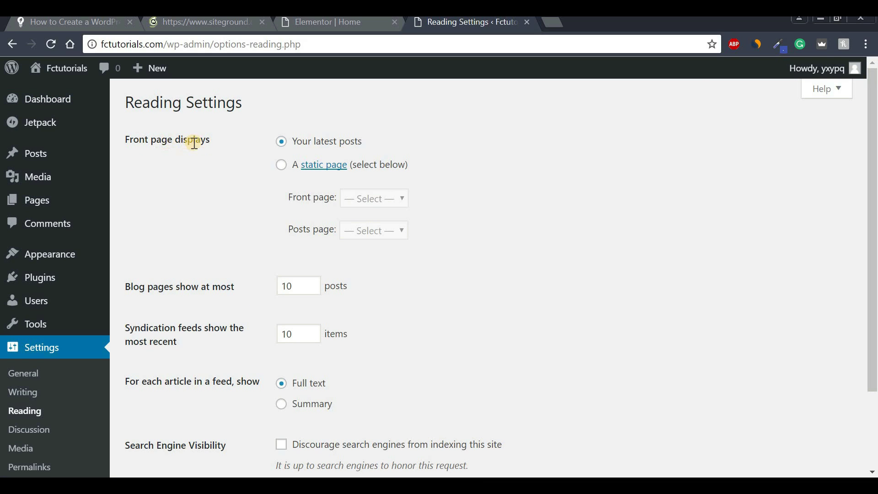
click(282, 166)
click(369, 199)
click(357, 238)
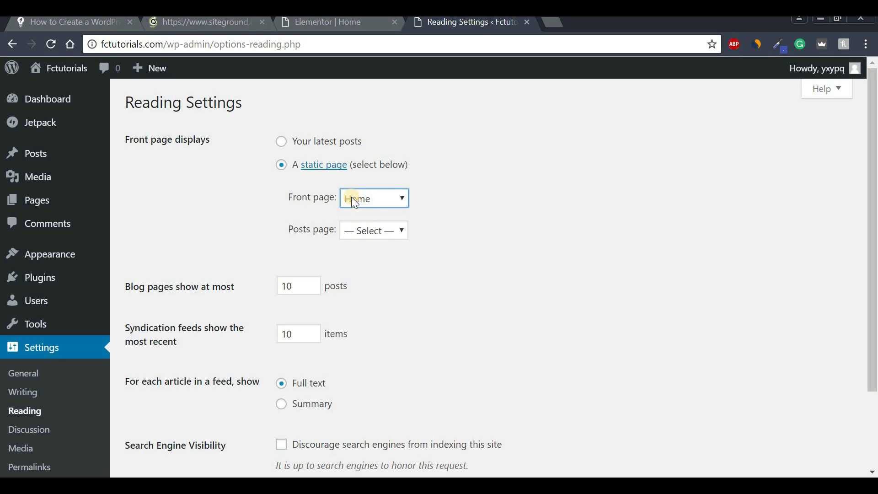
scroll(618, 288, down, 3)
click(161, 408)
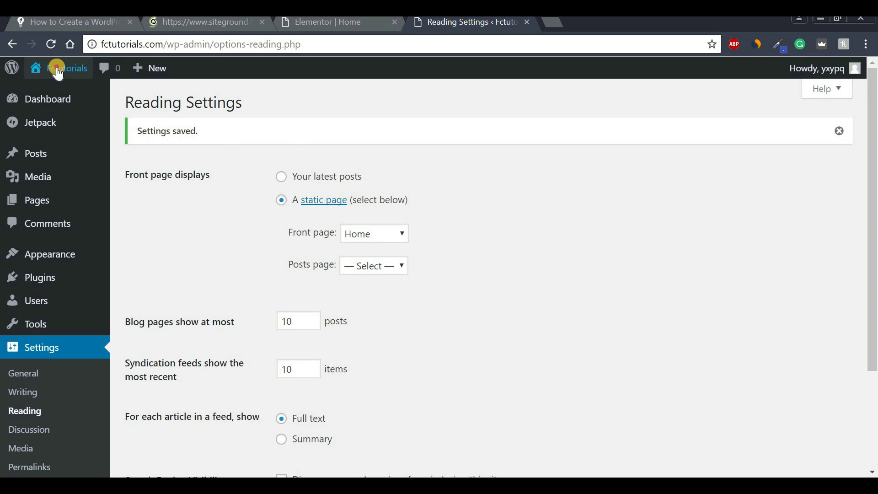
Visit the live site and scroll through the restaurant homepage now shown at fctutorials.com.
click(57, 68)
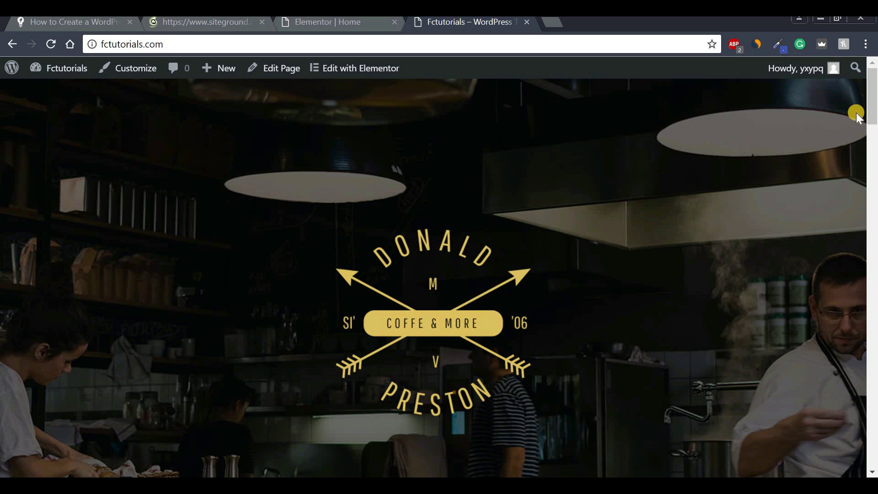
scroll(869, 137, down, 20)
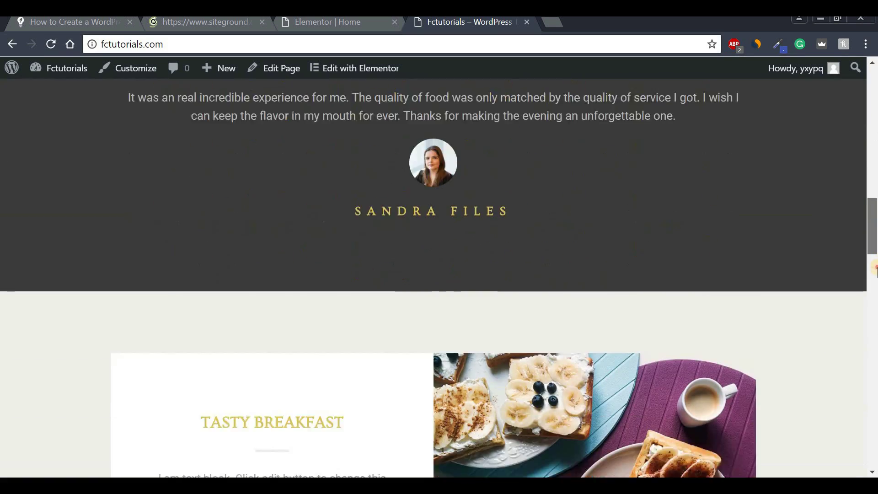
scroll(875, 270, down, 20)
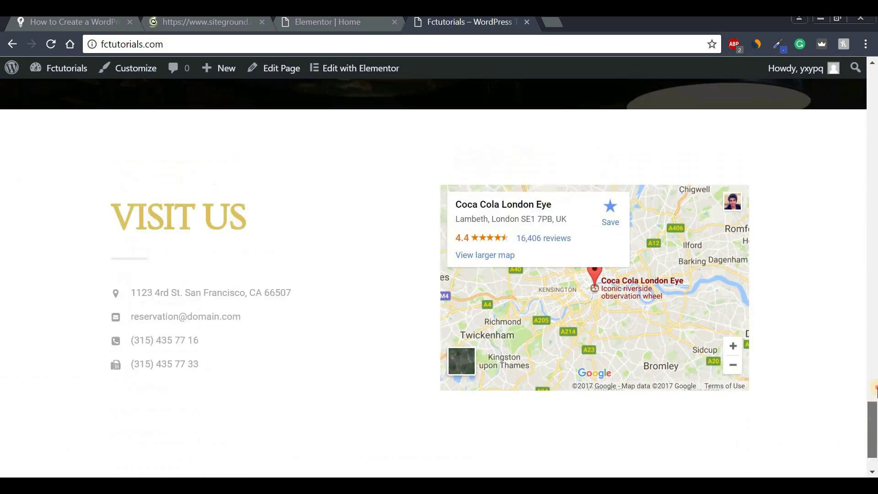
drag(875, 389, 875, 144)
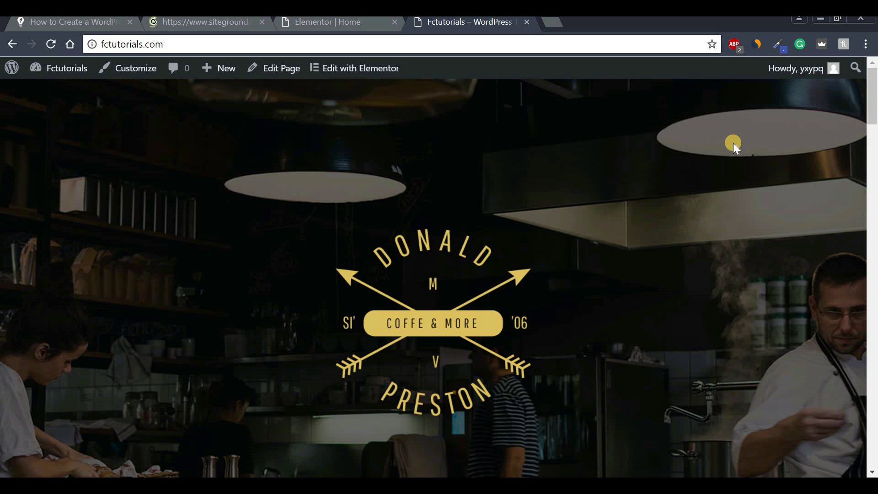